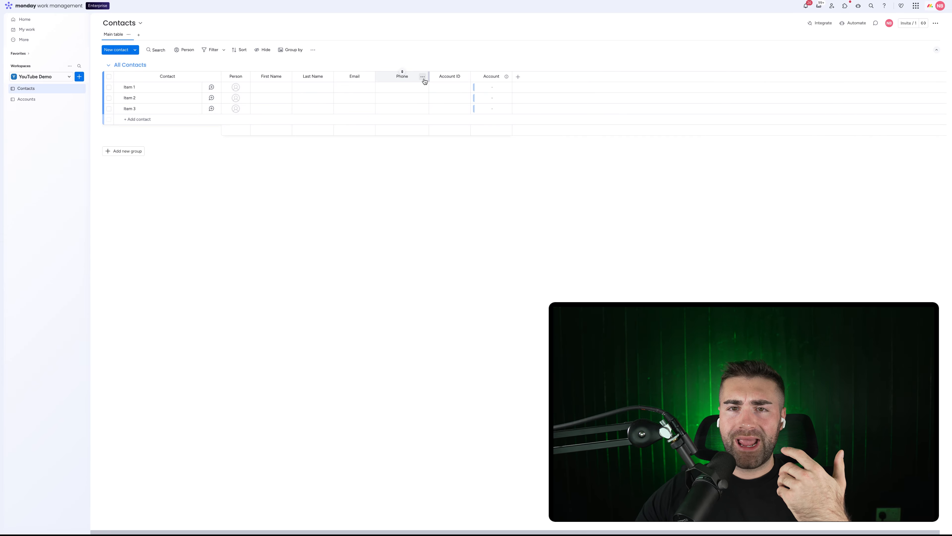
# Delete the Phone column from the Contacts board and dismiss the deletion notice
pyautogui.click(422, 77)
pyautogui.click(477, 234)
pyautogui.click(547, 45)
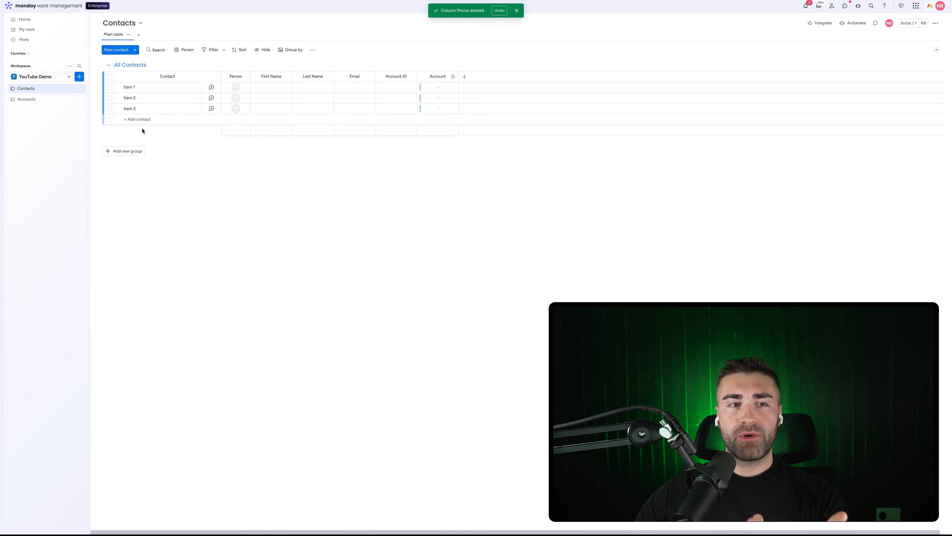
pyautogui.click(520, 12)
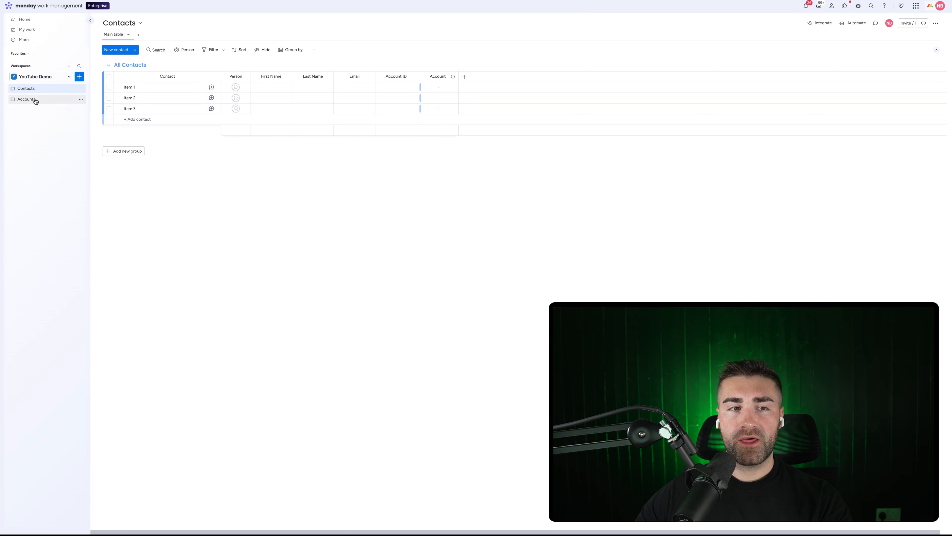
# View the accounts that can be linked to Item 1 in the Account column, without choosing one
pyautogui.click(423, 88)
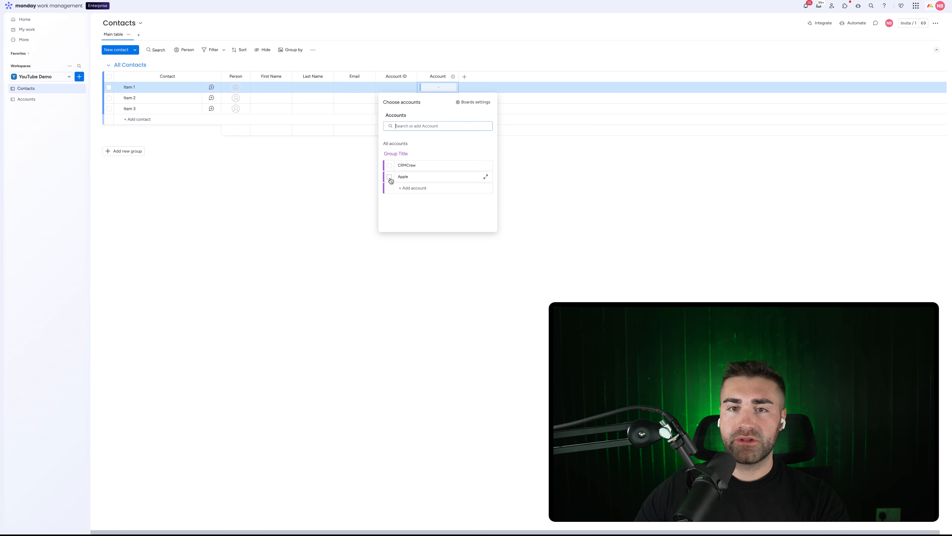
pyautogui.click(276, 195)
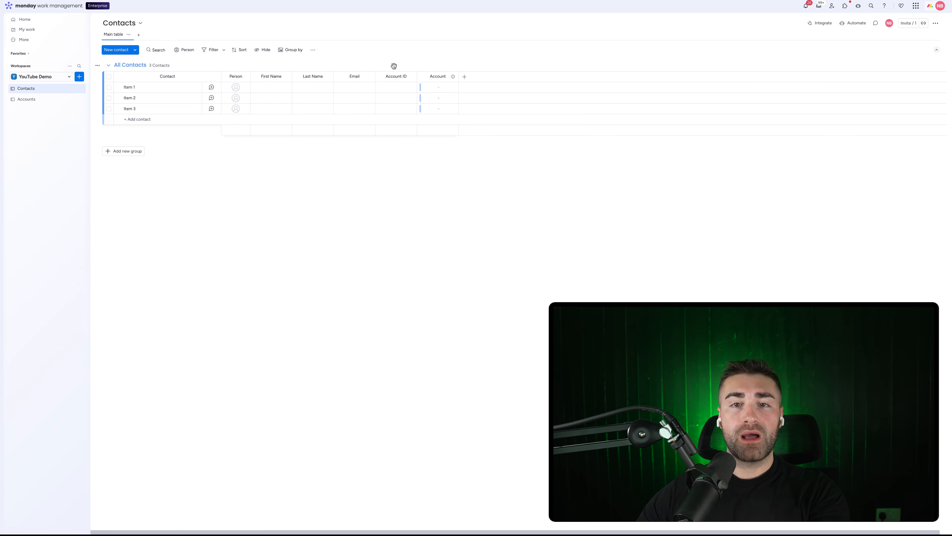
# Rename the group on the Accounts board to "All Accounts" and return to the Contacts board
pyautogui.click(38, 99)
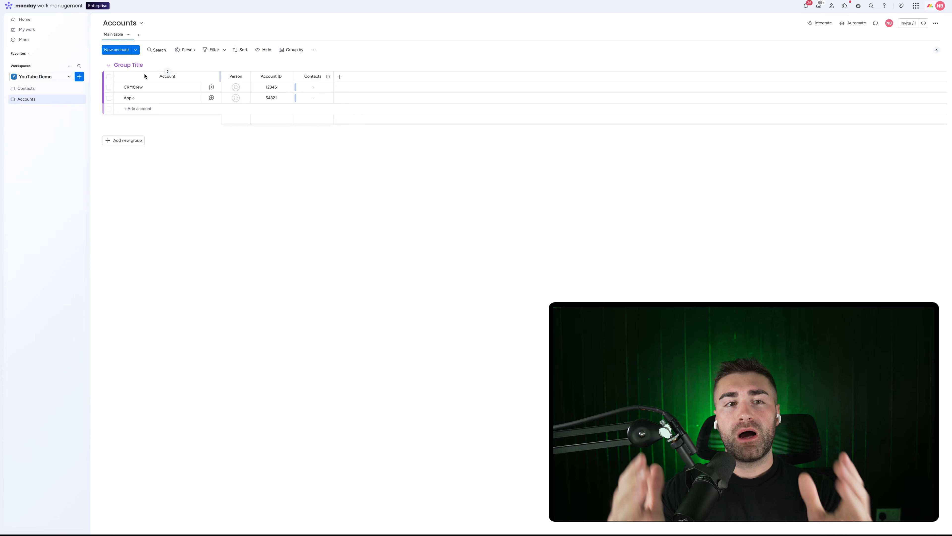
pyautogui.click(140, 65)
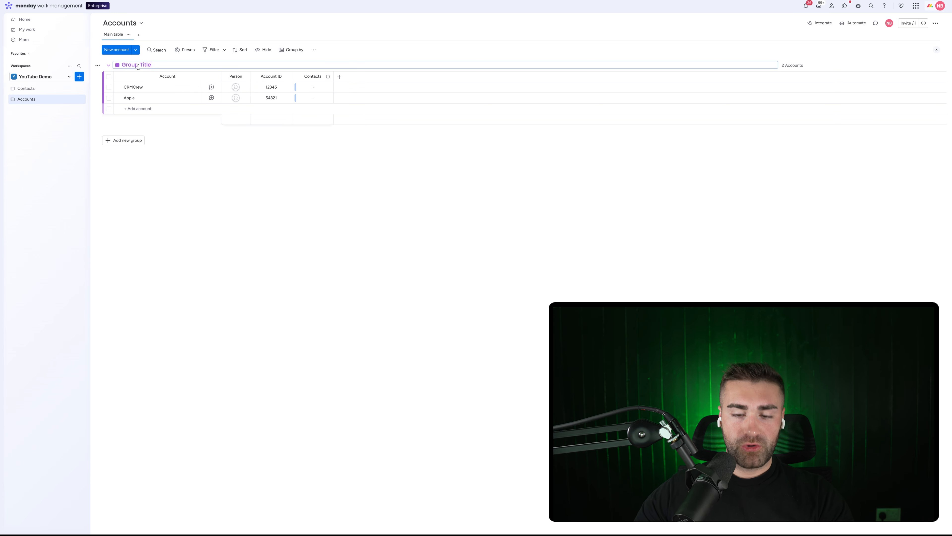
pyautogui.write('All Accounts')
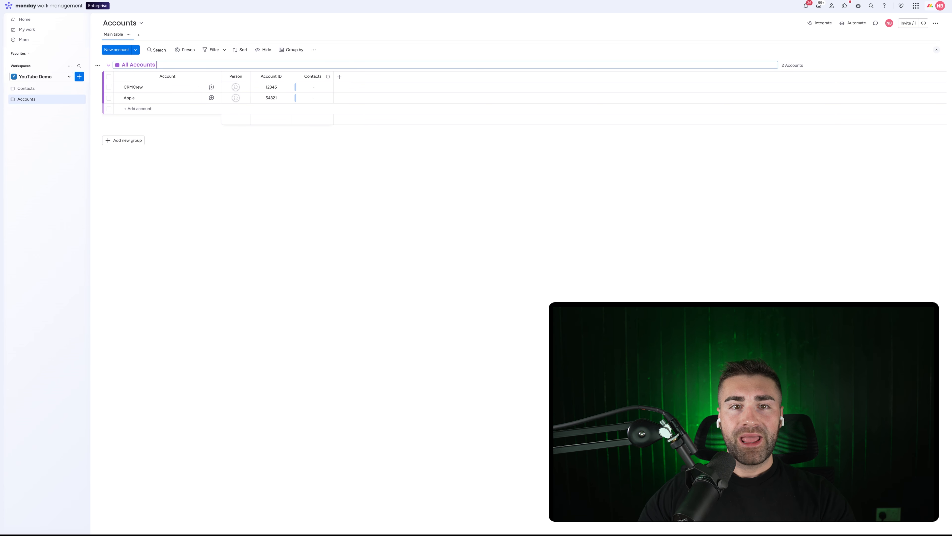
pyautogui.press('Return')
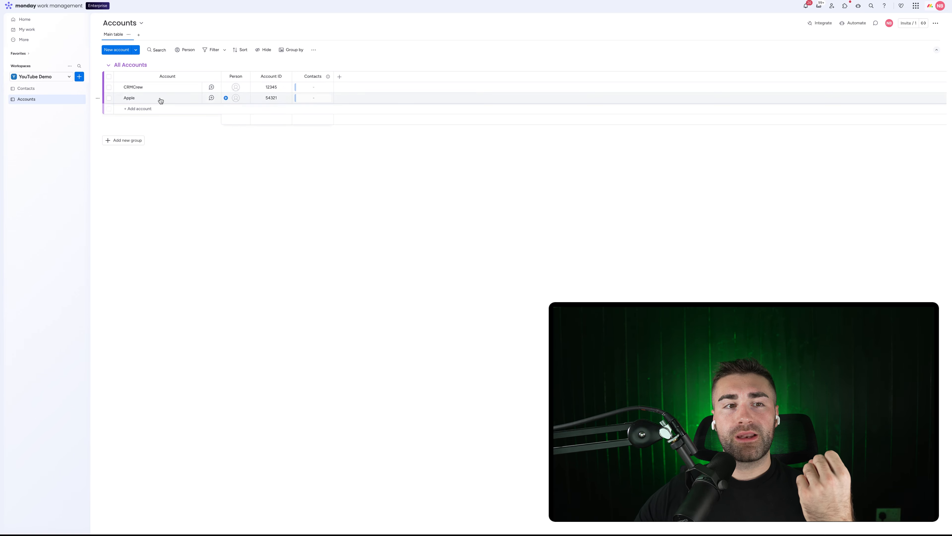
pyautogui.click(48, 90)
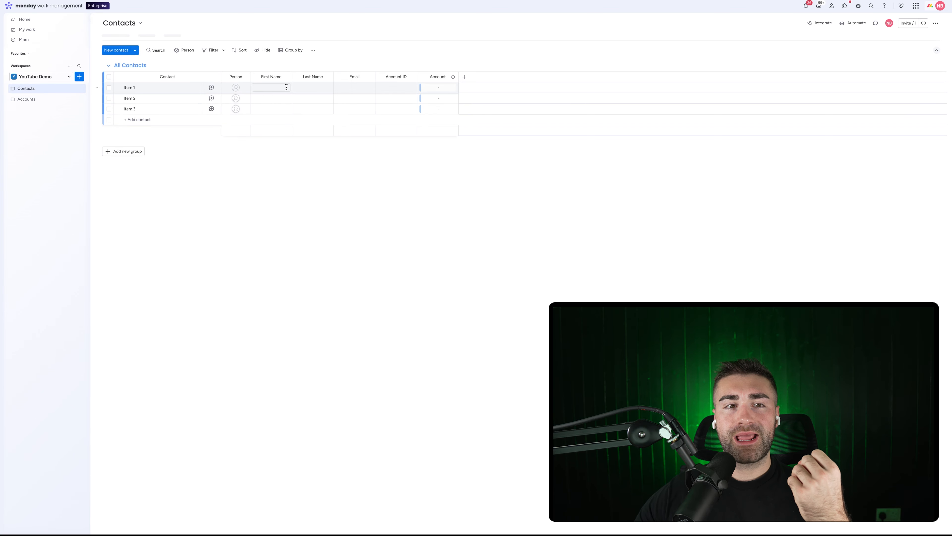
# Link Item 1 to the CRMCrew account in the Account column and remove that link again
pyautogui.click(422, 87)
pyautogui.click(390, 166)
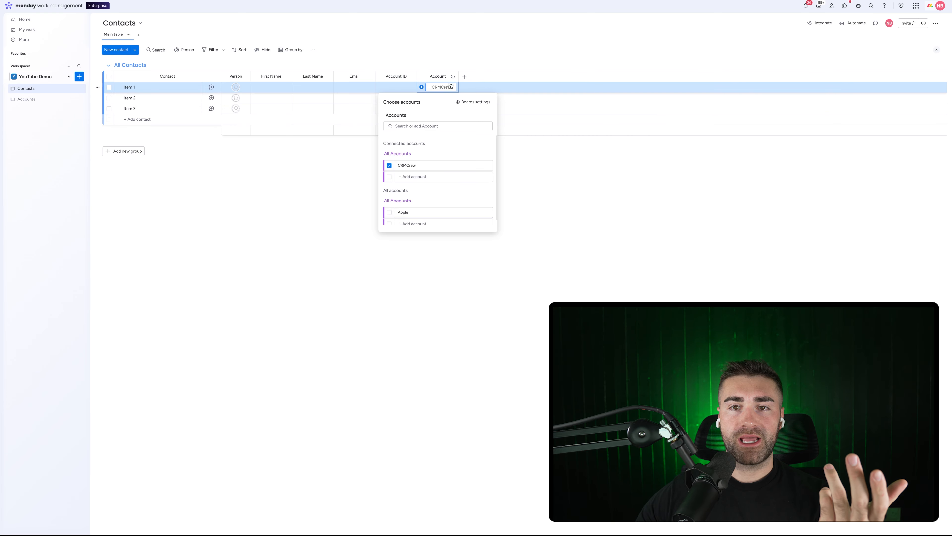
pyautogui.click(430, 90)
pyautogui.click(422, 88)
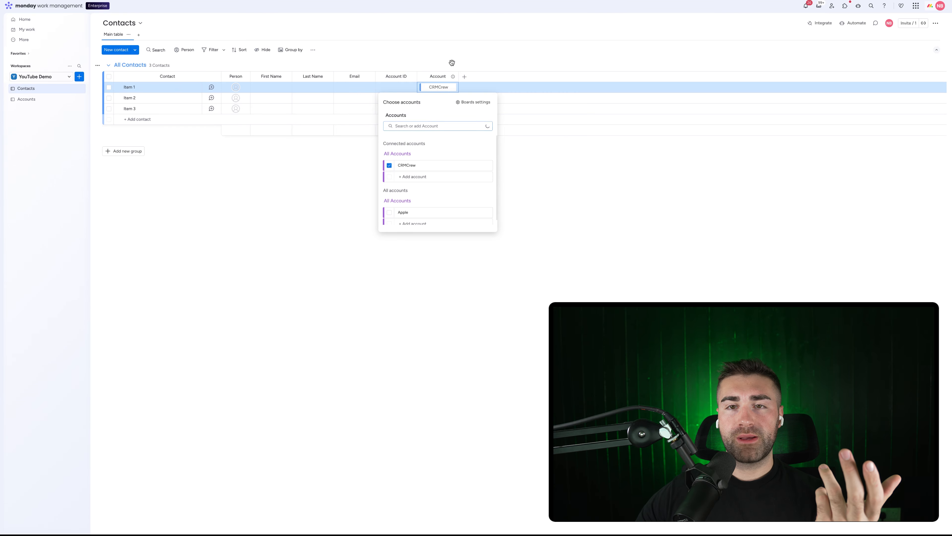
pyautogui.click(439, 87)
pyautogui.click(454, 87)
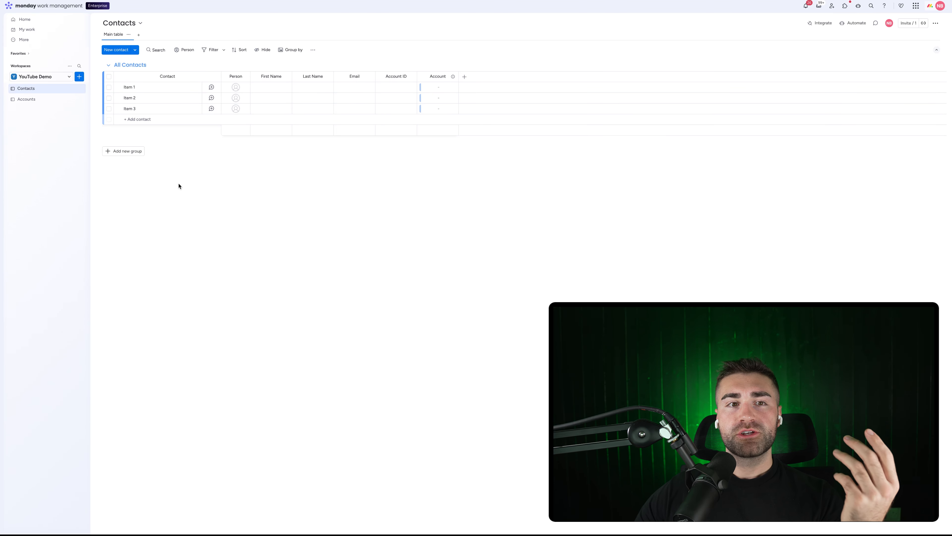
# Start an import of contacts into the Contacts board and upload the Import Demo spreadsheet
pyautogui.click(136, 51)
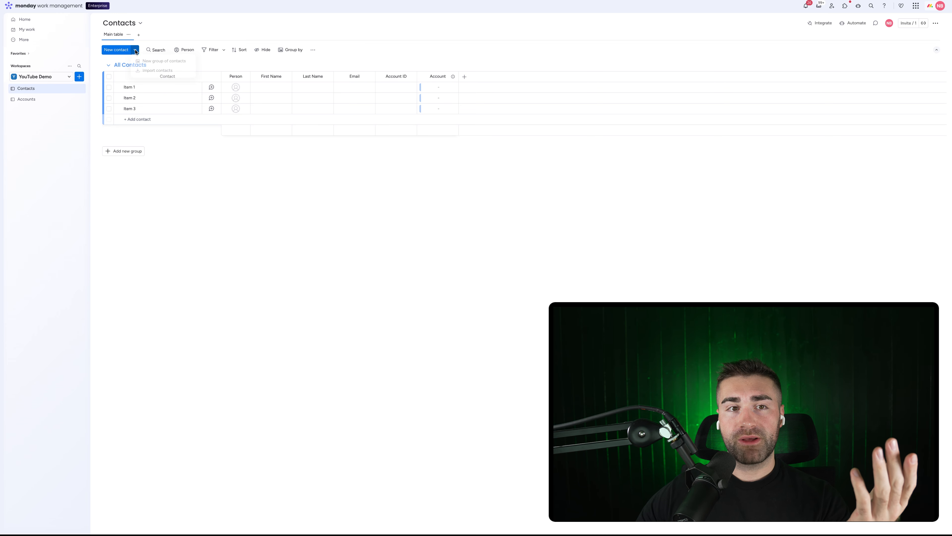
pyautogui.click(147, 74)
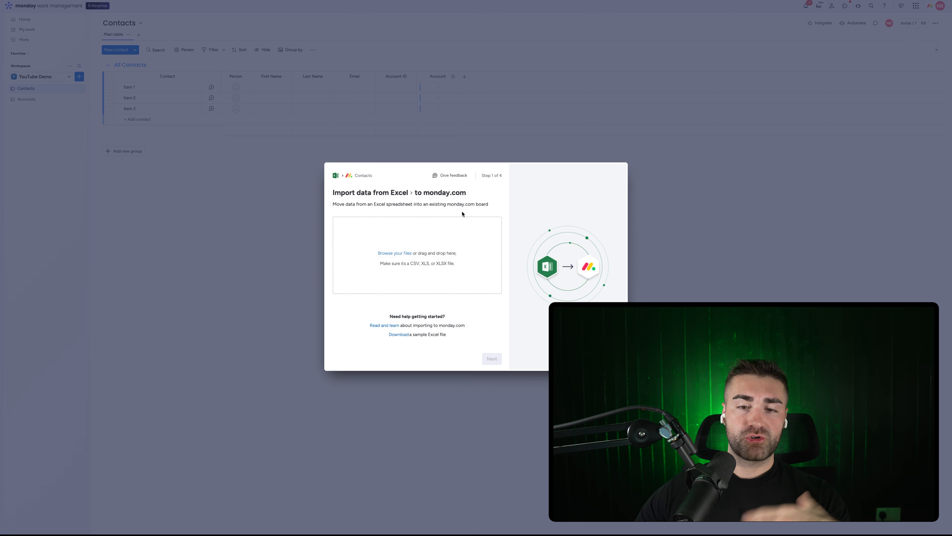
pyautogui.click(397, 254)
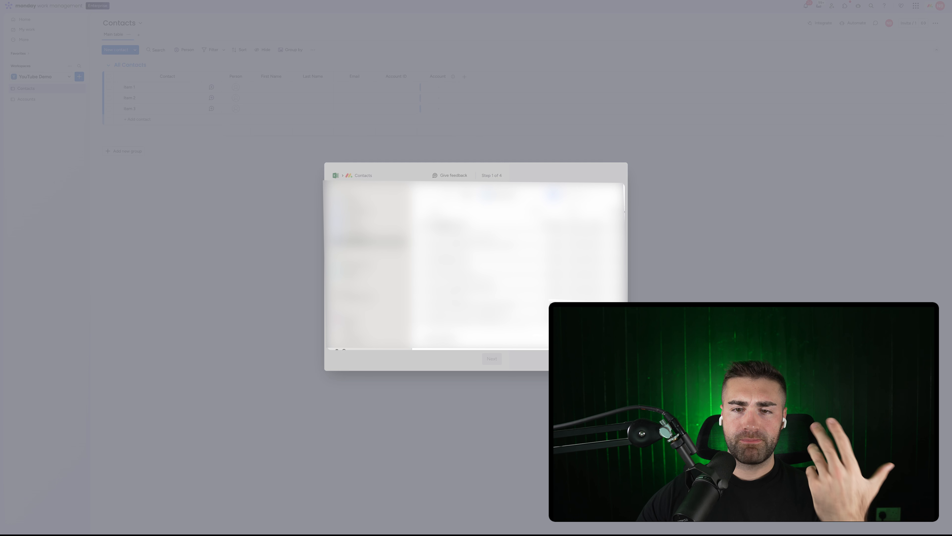
pyautogui.click(478, 223)
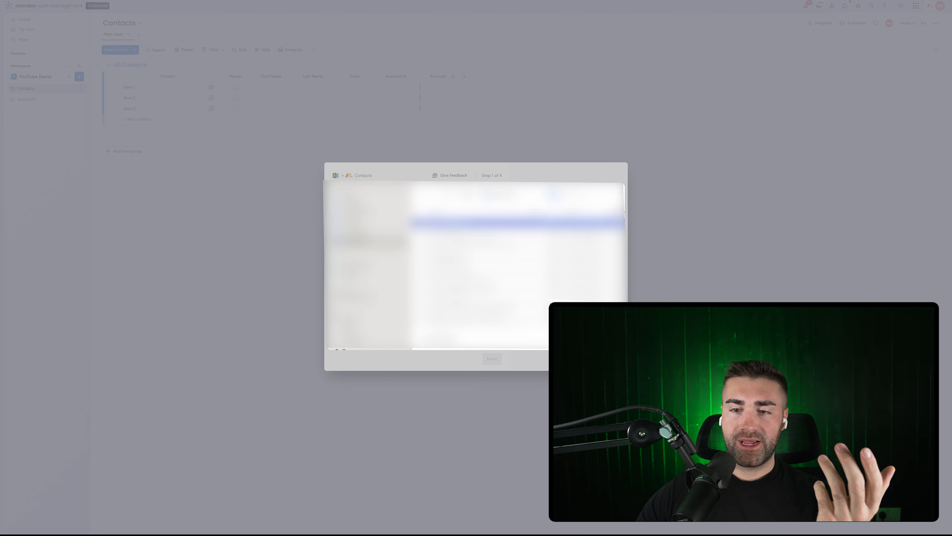
pyautogui.click(605, 339)
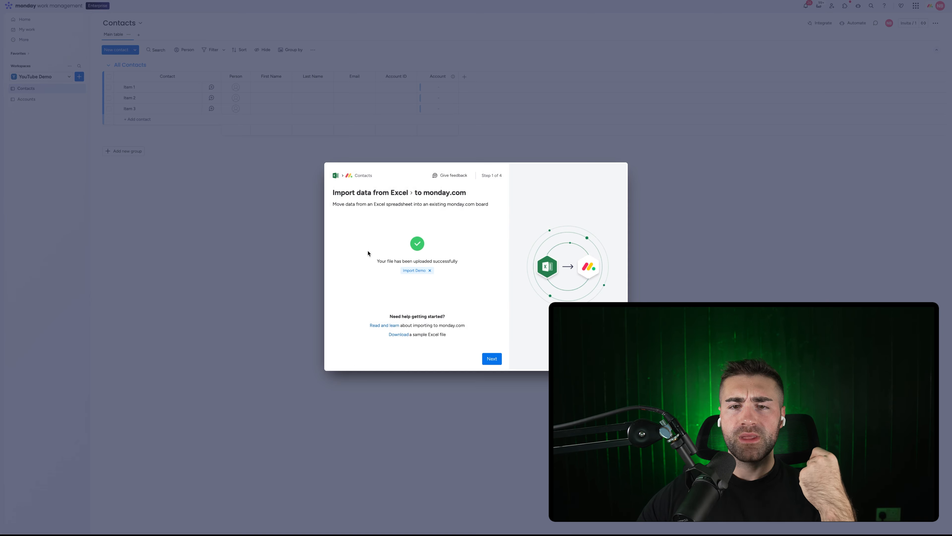
# Use the spreadsheet's Full Name column as the item name and proceed to the column mapping
pyautogui.click(492, 358)
pyautogui.click(392, 240)
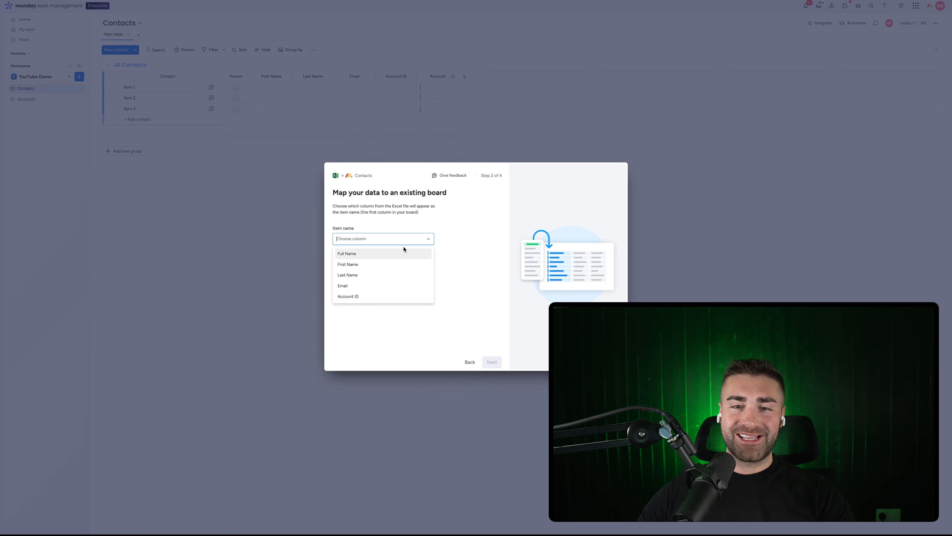
pyautogui.click(356, 255)
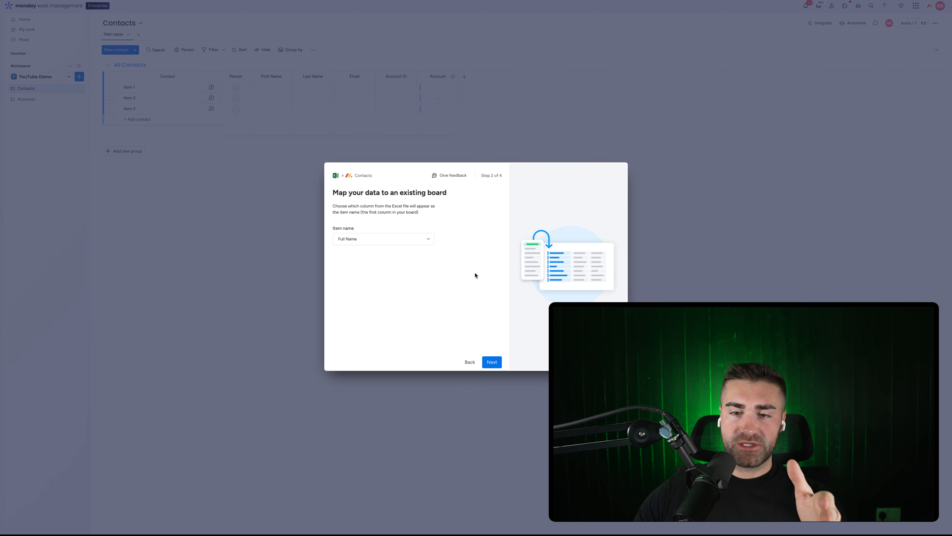
pyautogui.click(492, 361)
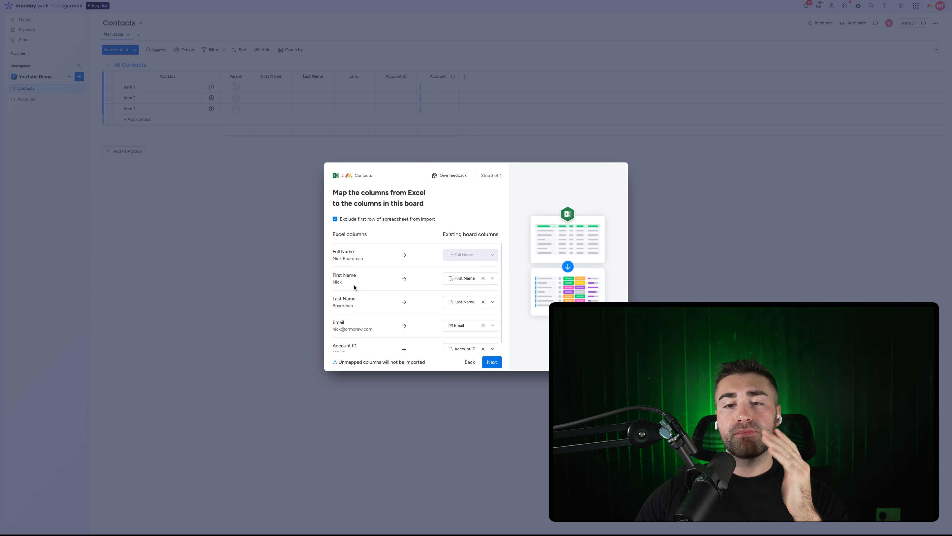
# Reselect First Name for the First Name mapping, and clear and remap the Last Name field to the Last Name column
pyautogui.scroll(-1, 409, 274)
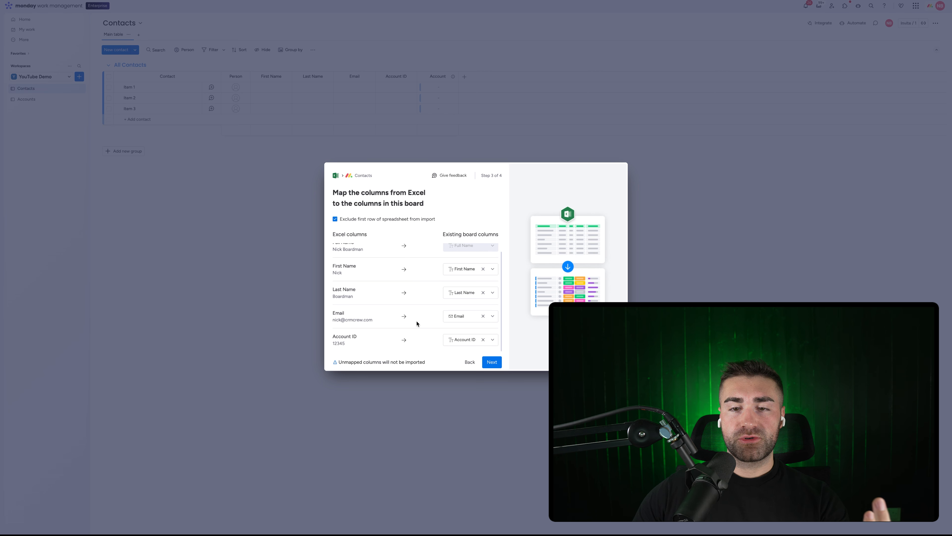
pyautogui.scroll(1, 410, 270)
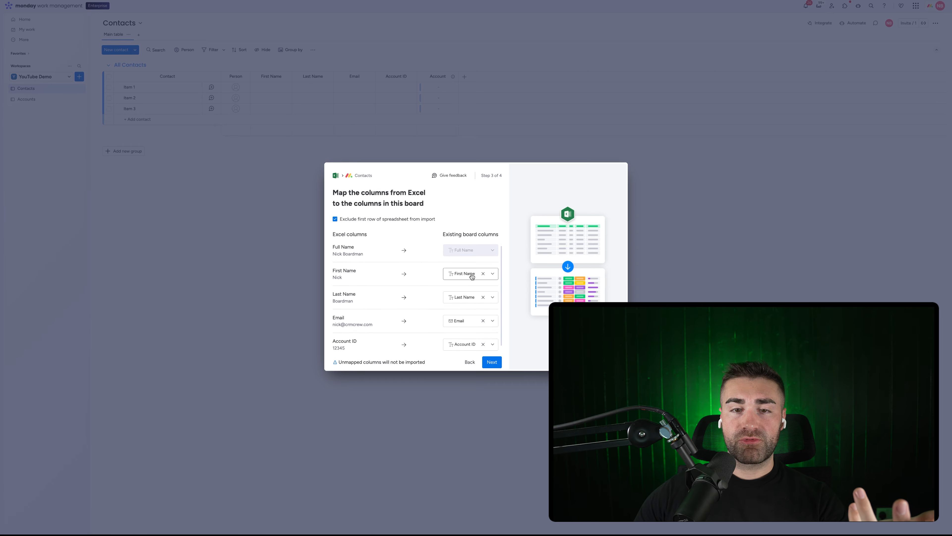
pyautogui.scroll(-1, 412, 273)
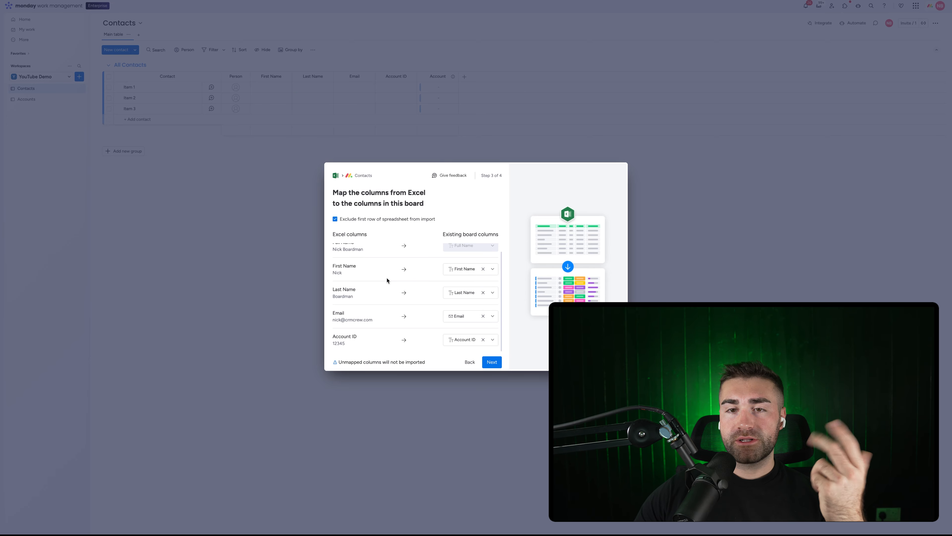
pyautogui.scroll(-1, 387, 279)
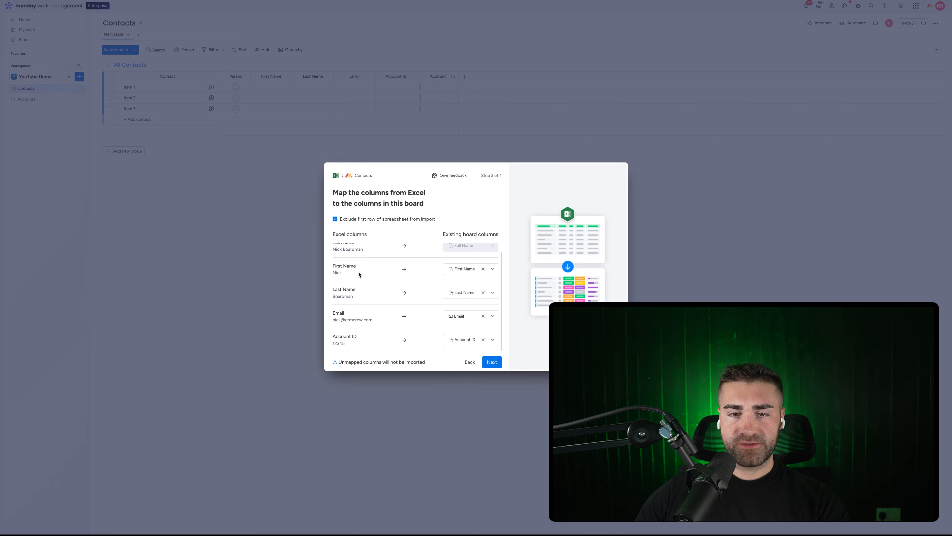
pyautogui.click(458, 268)
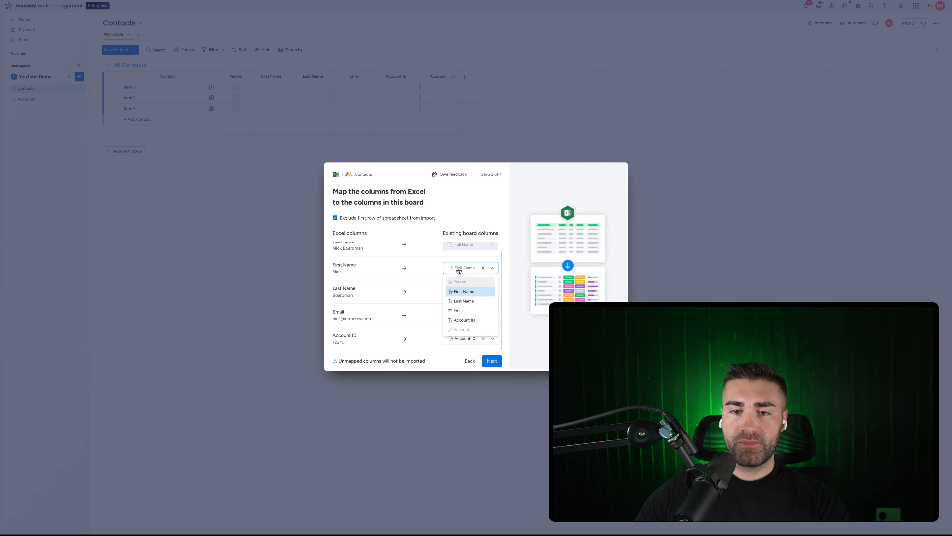
pyautogui.click(465, 295)
pyautogui.click(465, 292)
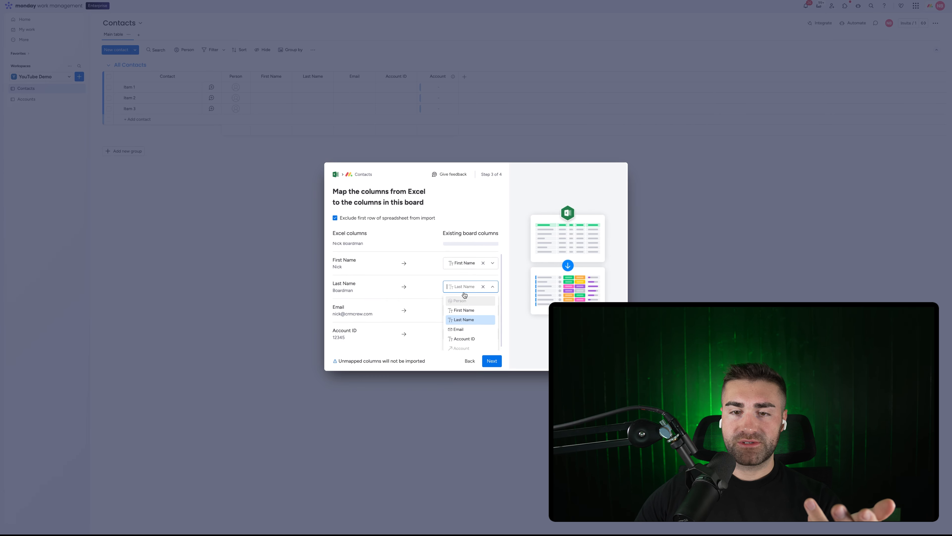
pyautogui.click(462, 314)
pyautogui.click(483, 291)
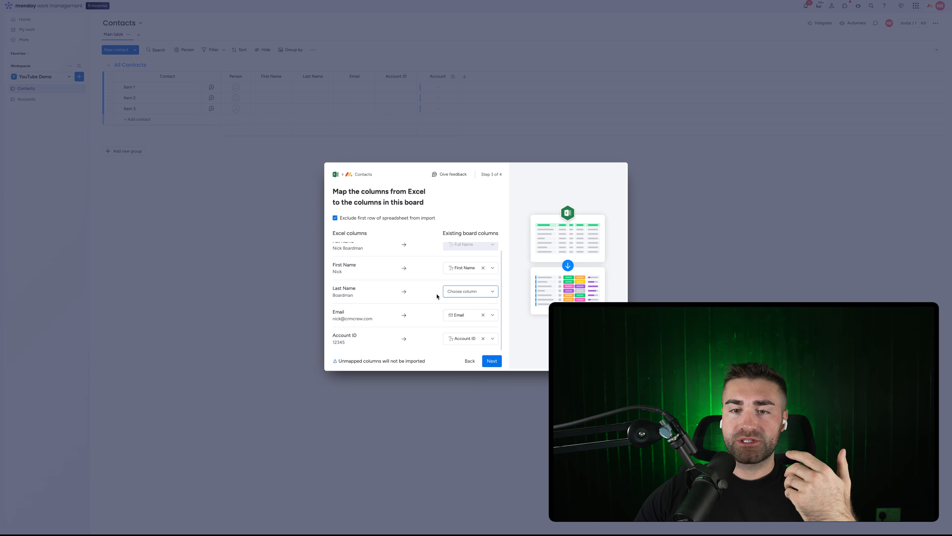
pyautogui.click(467, 295)
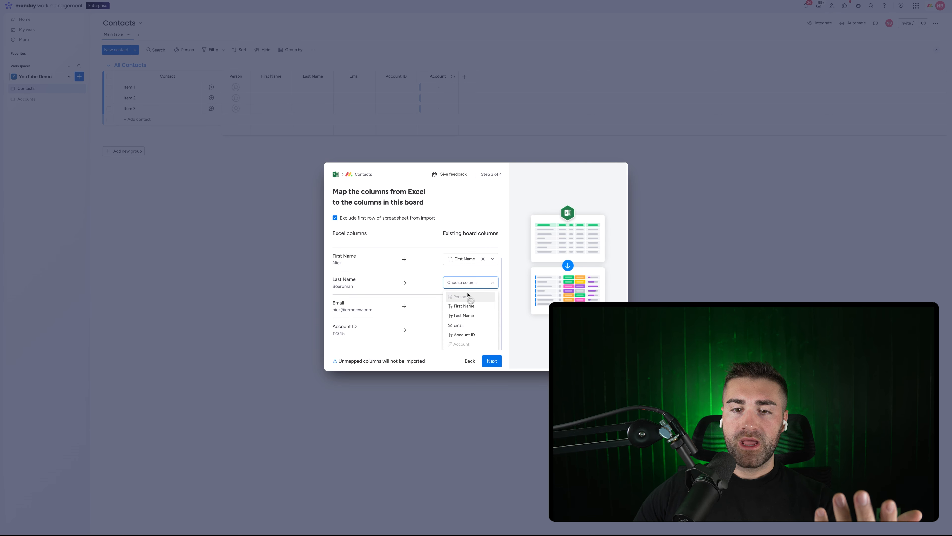
pyautogui.click(467, 317)
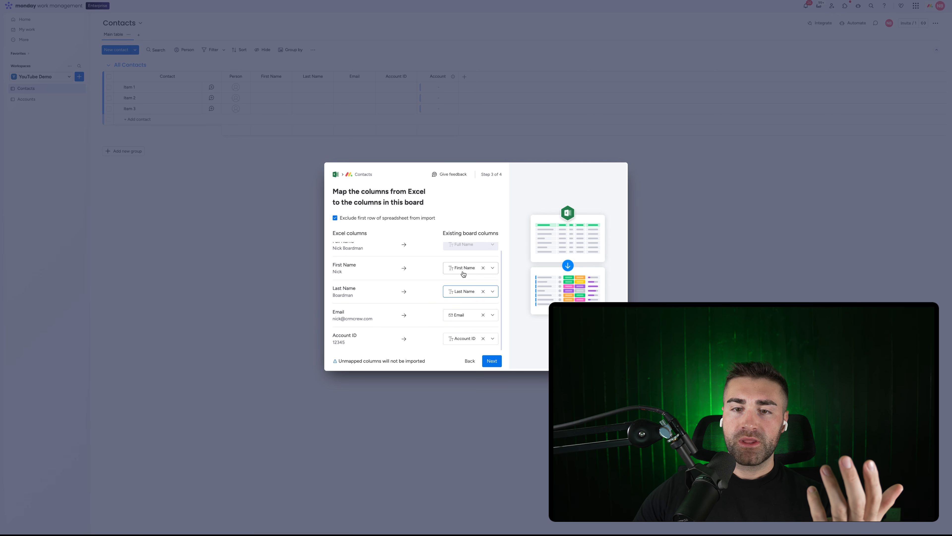
# Clear the First Name mapping and map it back to the board's First Name column
pyautogui.scroll(1, 464, 323)
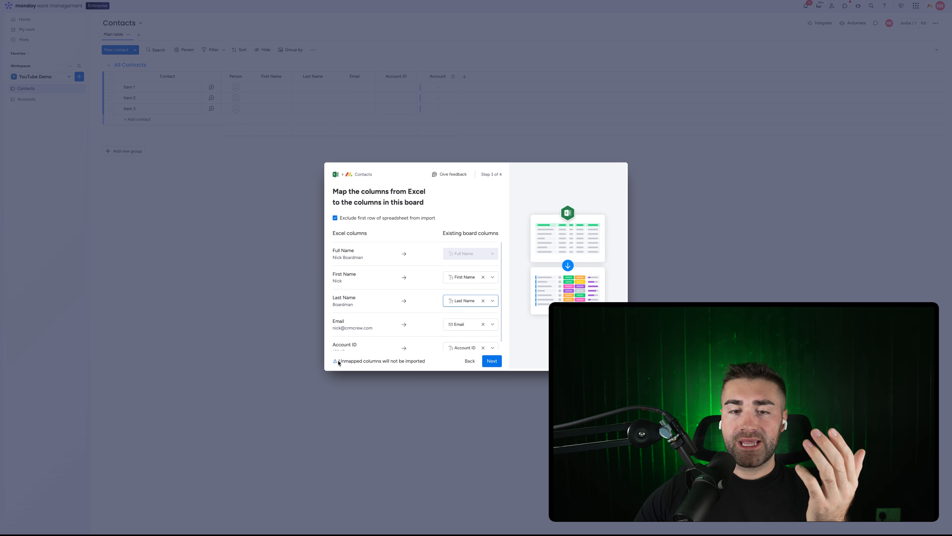
pyautogui.moveTo(339, 363); pyautogui.dragTo(425, 362)
pyautogui.click(427, 362)
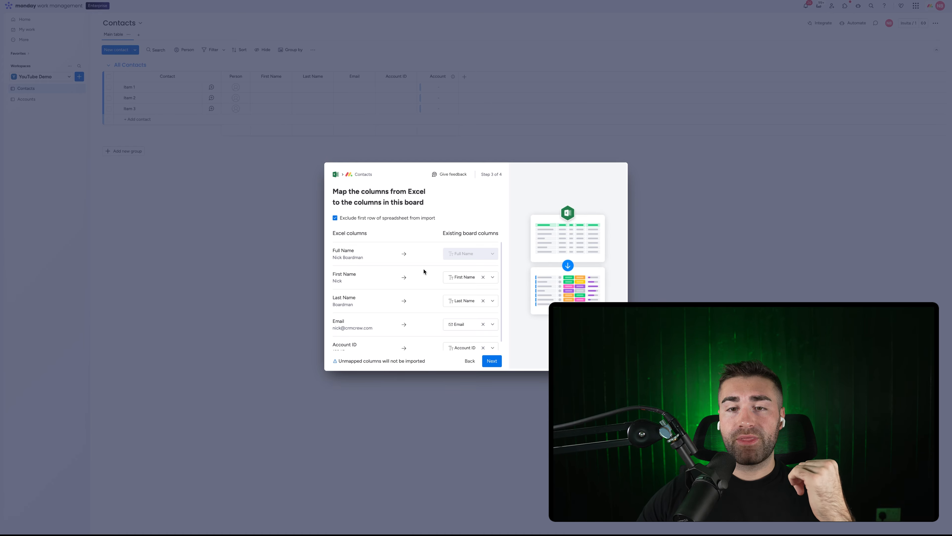
pyautogui.click(475, 279)
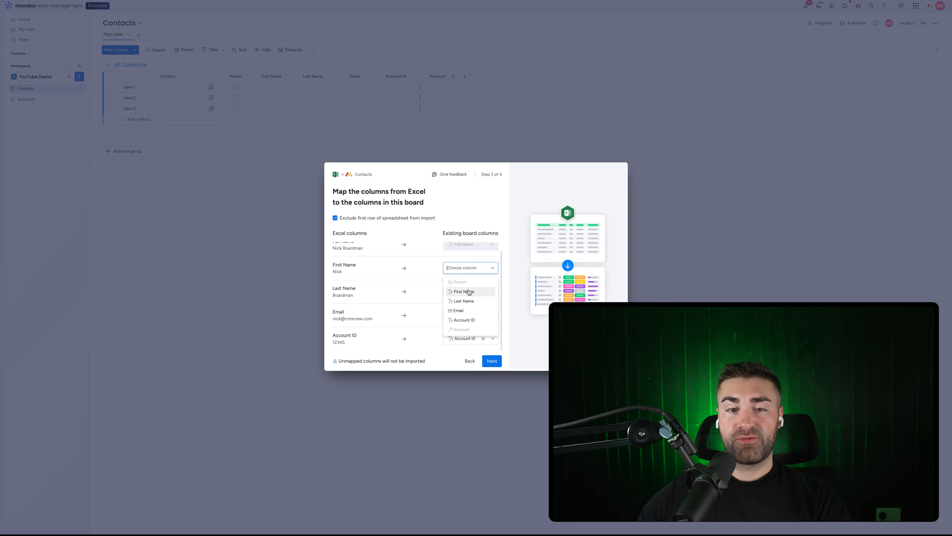
pyautogui.click(475, 292)
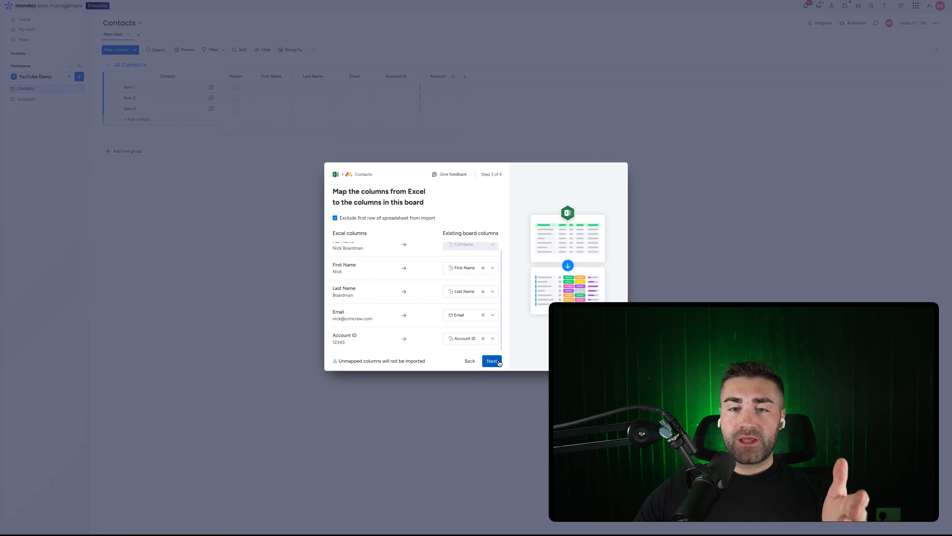
# Turn off the exclusion of the spreadsheet's first row from the import
pyautogui.scroll(1, 431, 296)
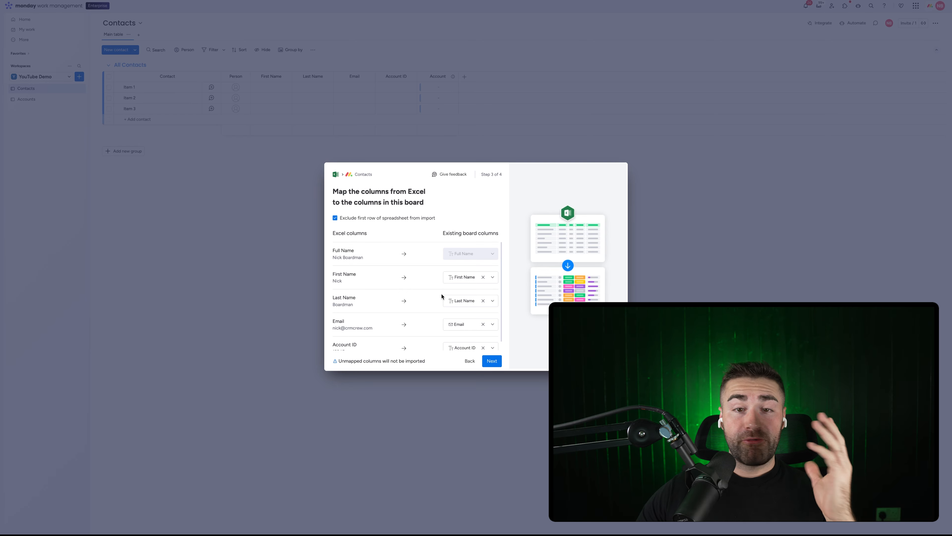
pyautogui.click(335, 218)
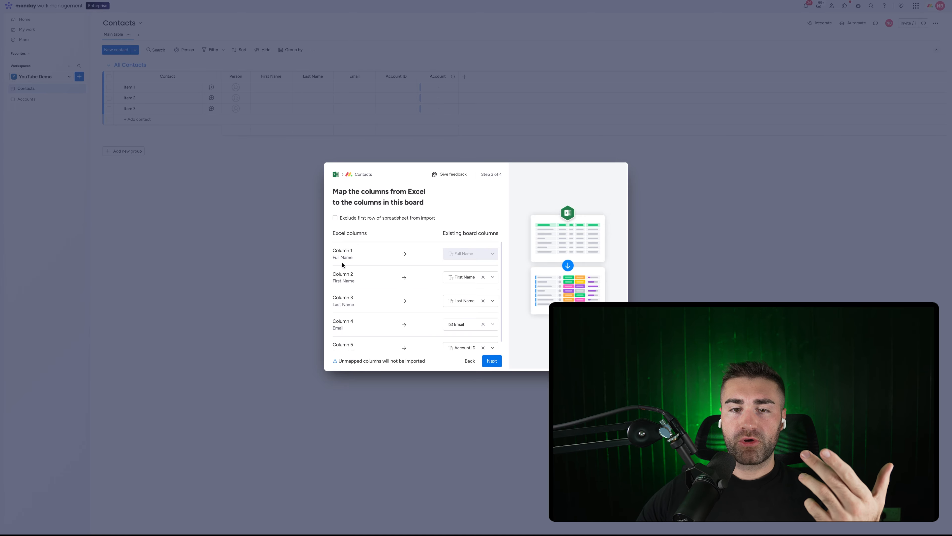
# Exclude the spreadsheet's first row from the import, check the mapped columns, and proceed to the duplicate handling
pyautogui.moveTo(335, 256); pyautogui.dragTo(353, 257)
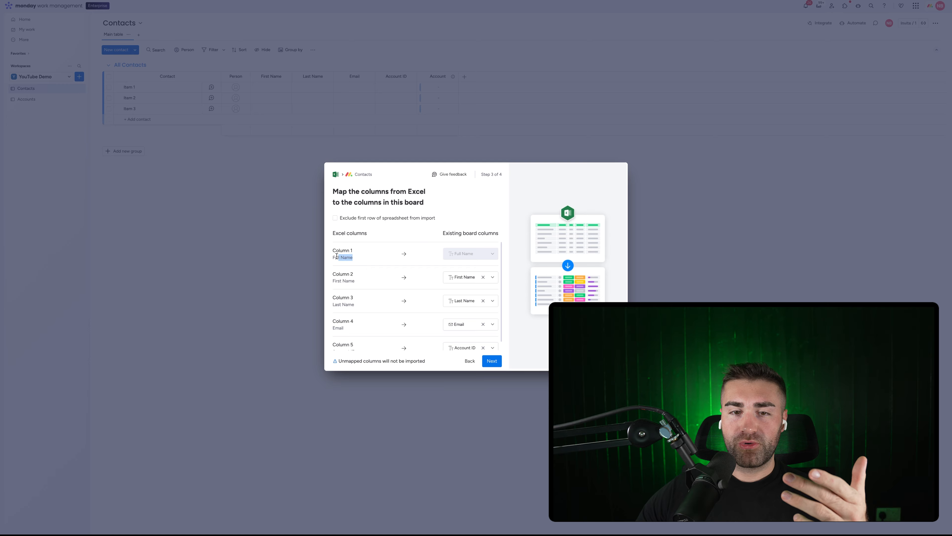
pyautogui.scroll(-1, 342, 300)
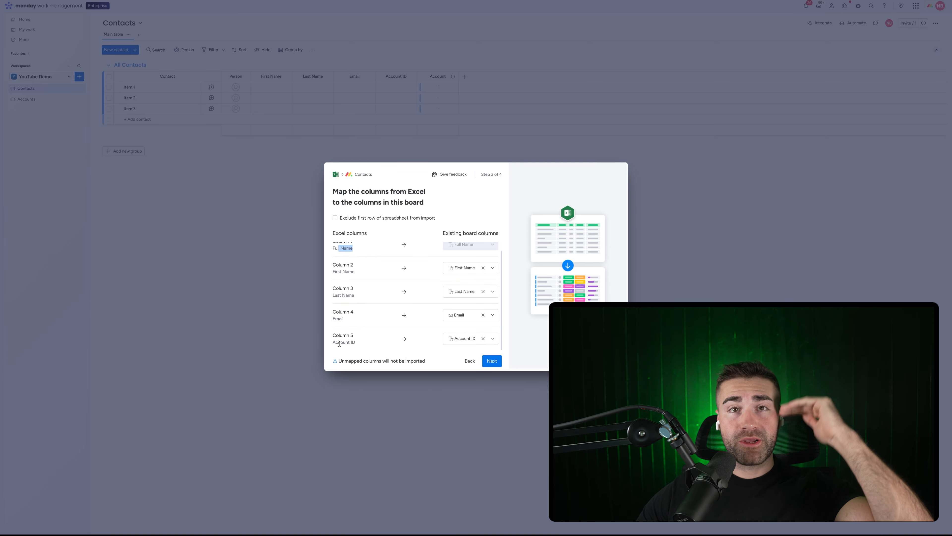
pyautogui.click(358, 219)
pyautogui.scroll(1, 376, 266)
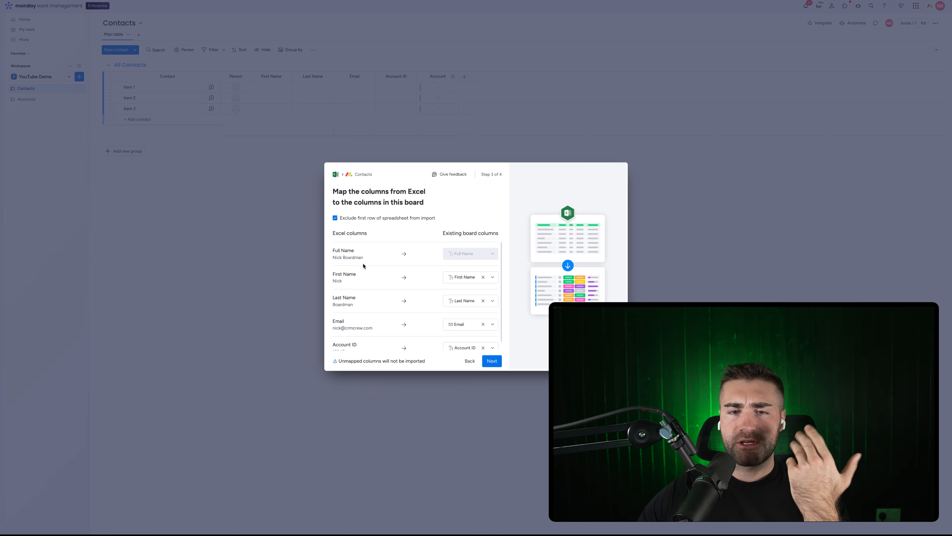
pyautogui.scroll(-1, 356, 272)
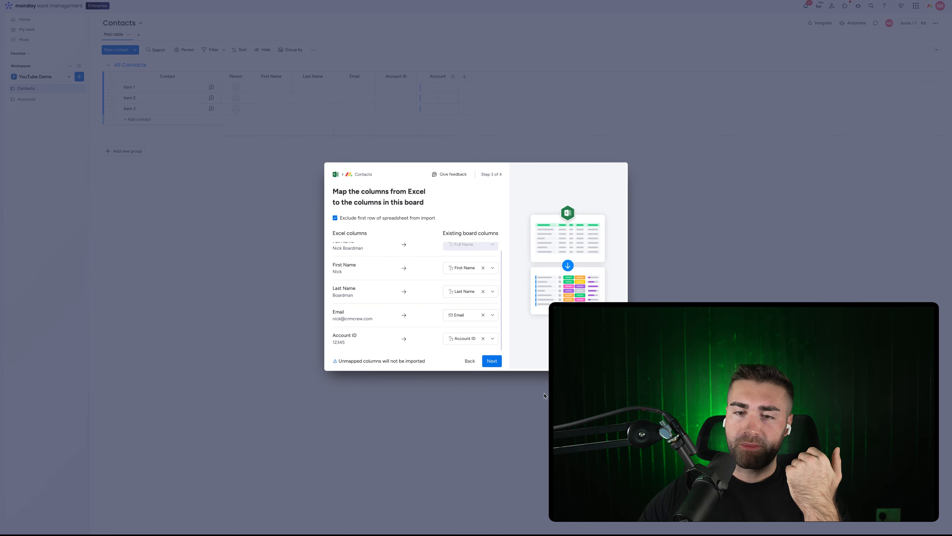
pyautogui.click(492, 361)
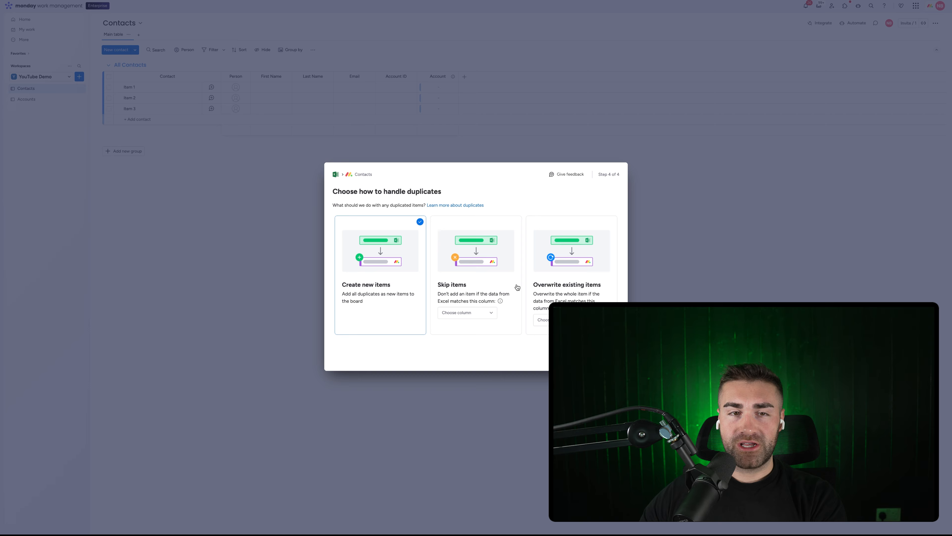
# Try the duplicate options Skip items and Overwrite existing items, each matched on the Email column
pyautogui.click(482, 255)
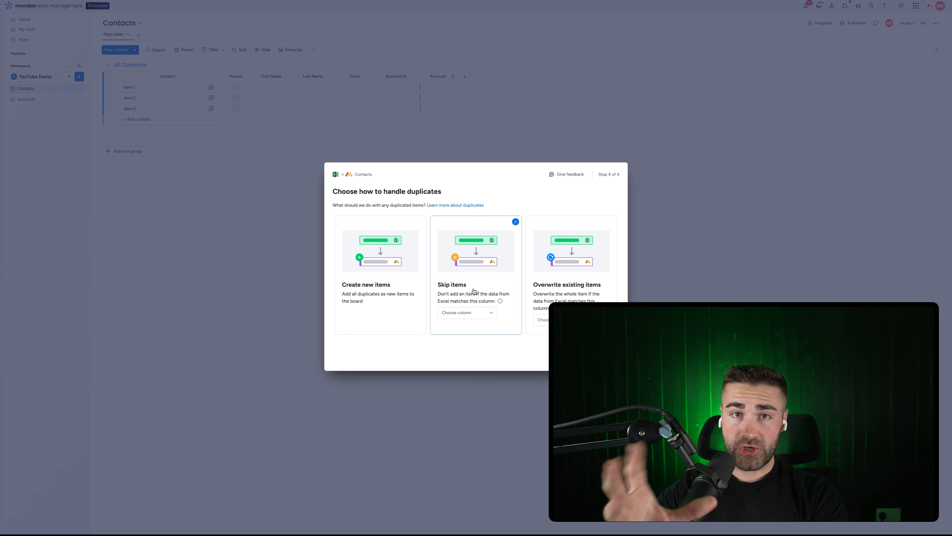
pyautogui.click(475, 313)
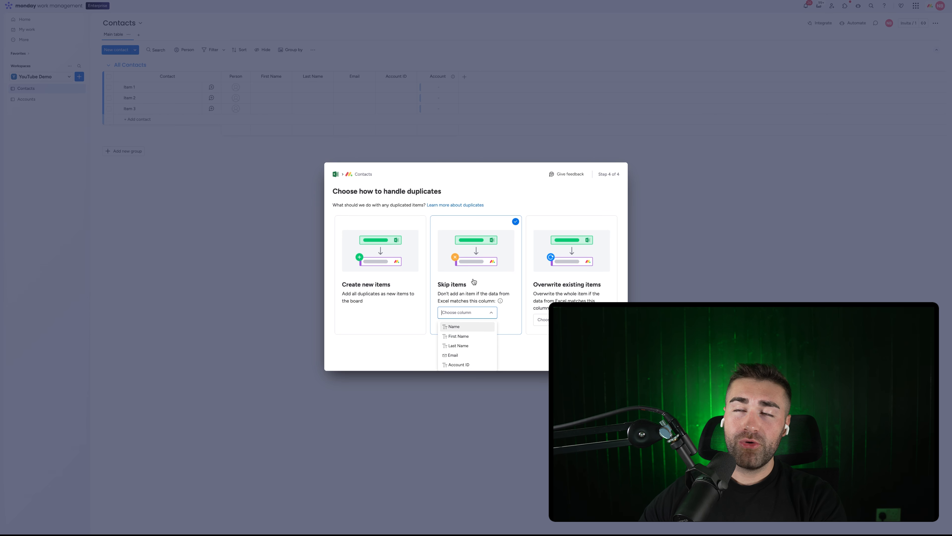
pyautogui.click(456, 356)
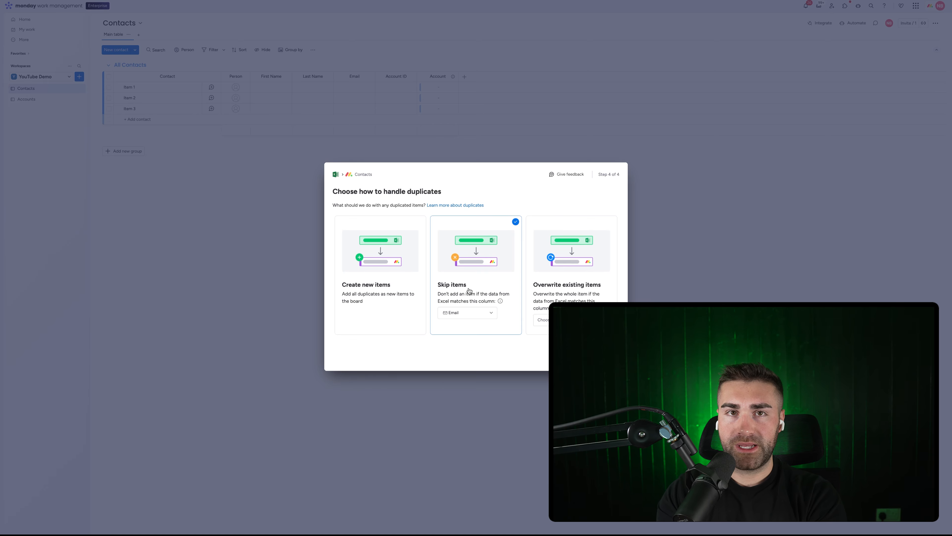
pyautogui.click(473, 314)
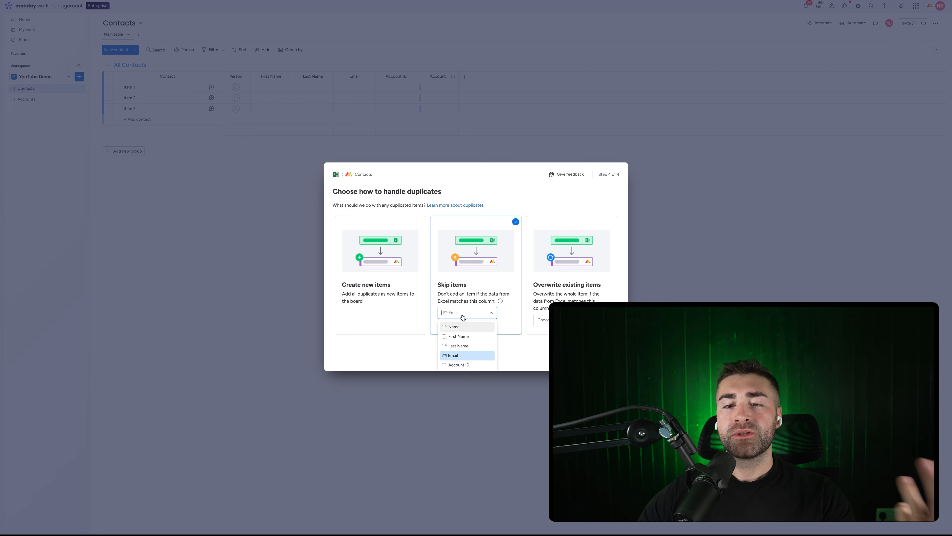
pyautogui.click(452, 355)
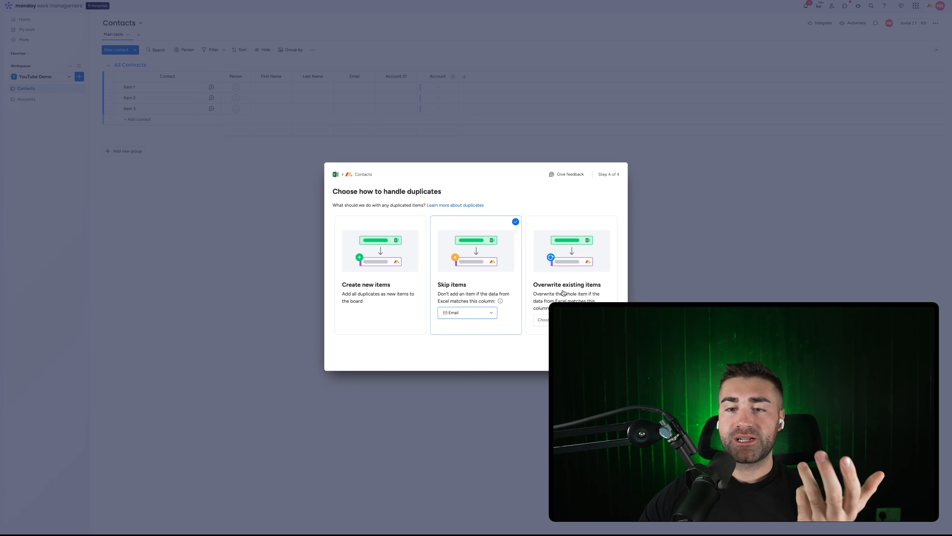
pyautogui.click(541, 320)
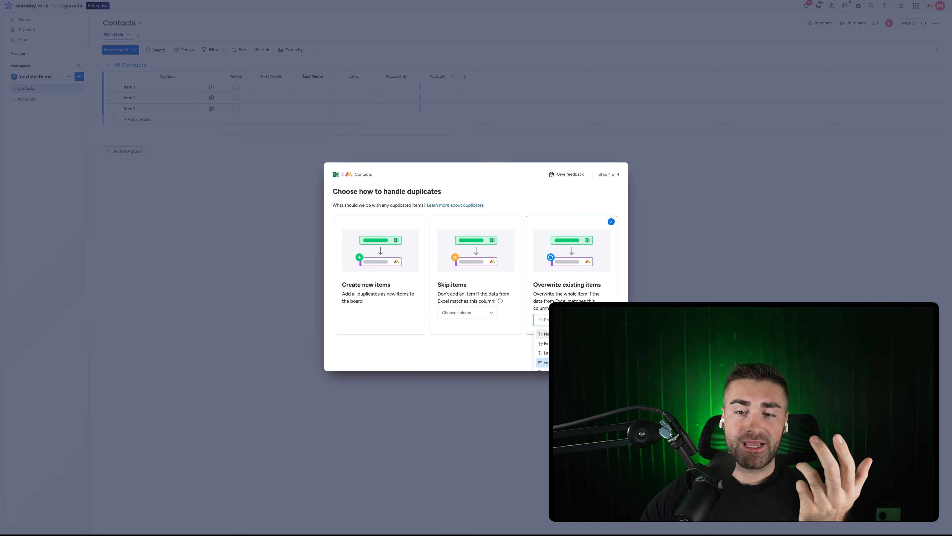
pyautogui.click(544, 363)
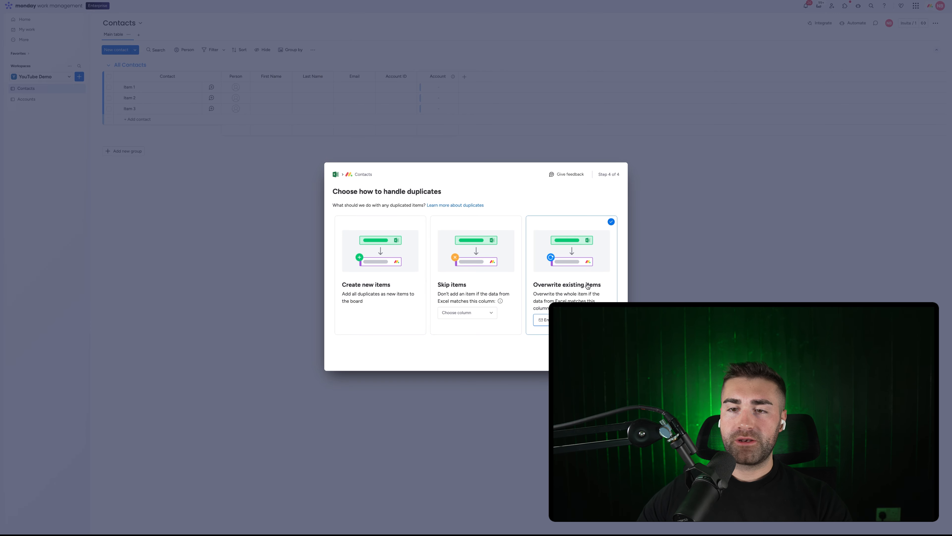
# Import the contacts with duplicates created as new items, and widen the board's Account ID column
pyautogui.click(394, 255)
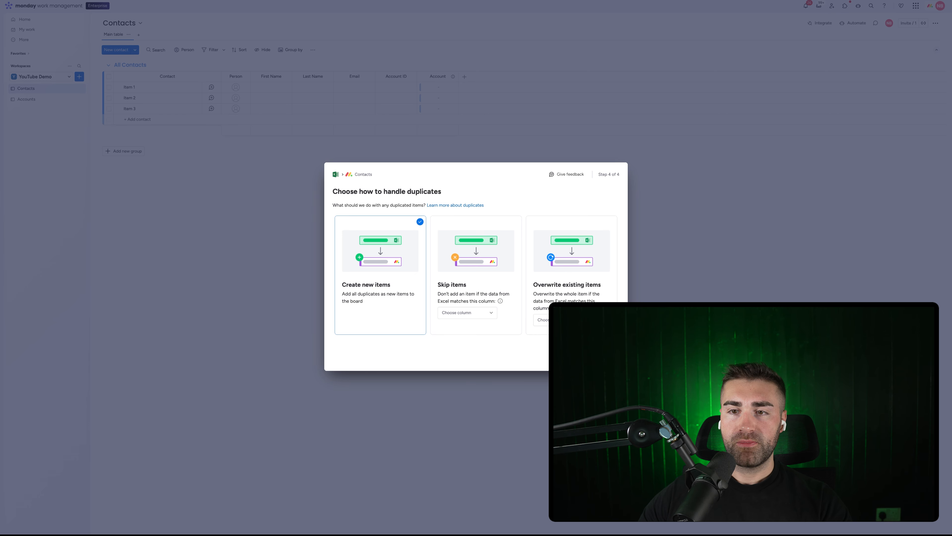
pyautogui.click(601, 357)
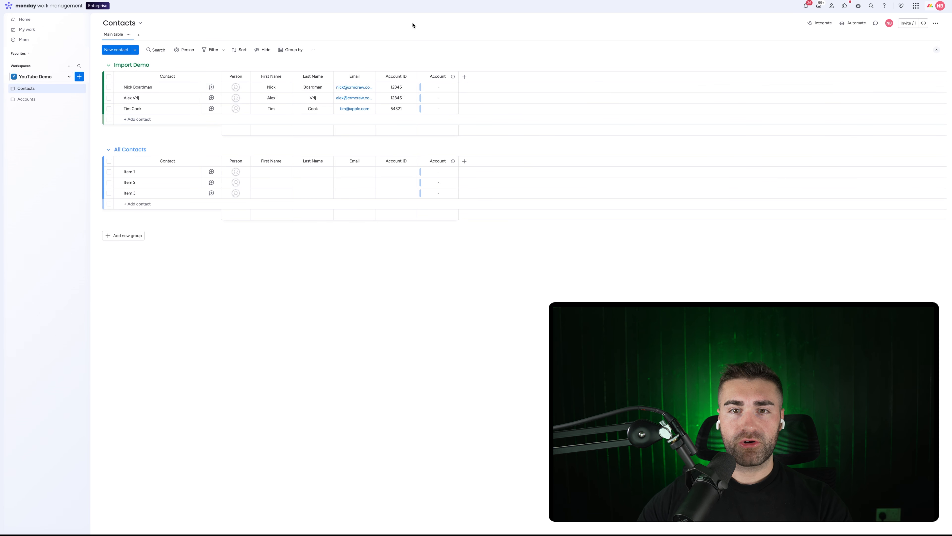
pyautogui.moveTo(417, 75); pyautogui.dragTo(444, 75)
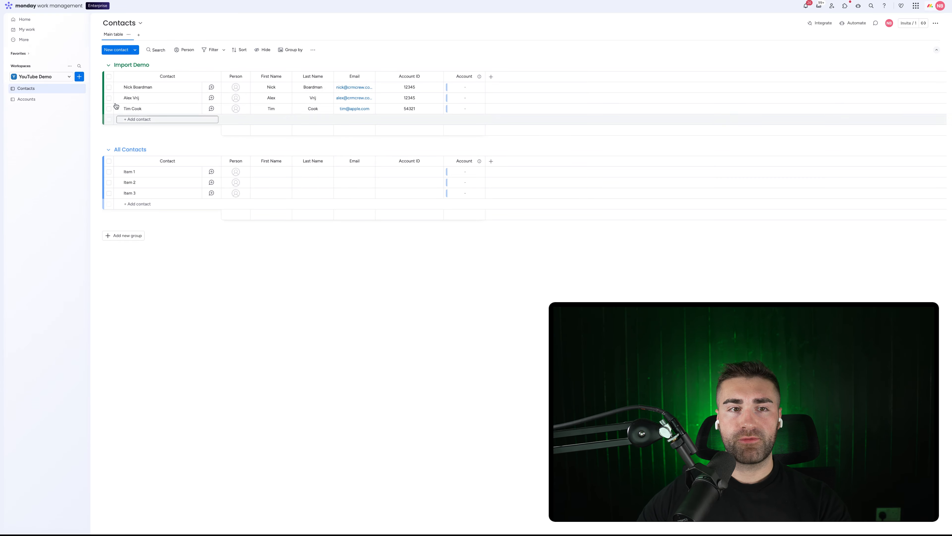
# Move all three imported contacts from the Import Demo group to the All Contacts group
pyautogui.click(109, 77)
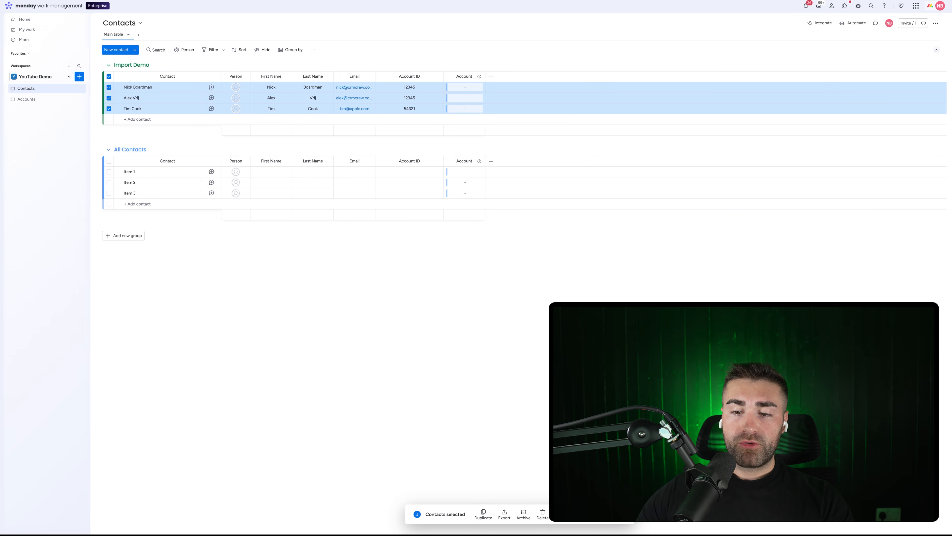
pyautogui.click(580, 514)
pyautogui.click(563, 462)
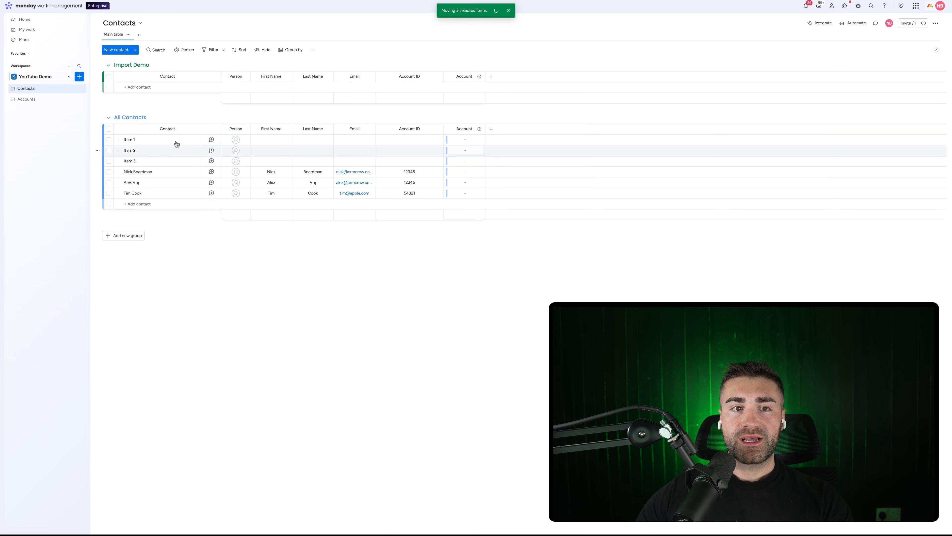
# Delete the placeholder contacts Item 1, Item 2 and Item 3 from the All Contacts group
pyautogui.click(108, 161)
pyautogui.click(109, 150)
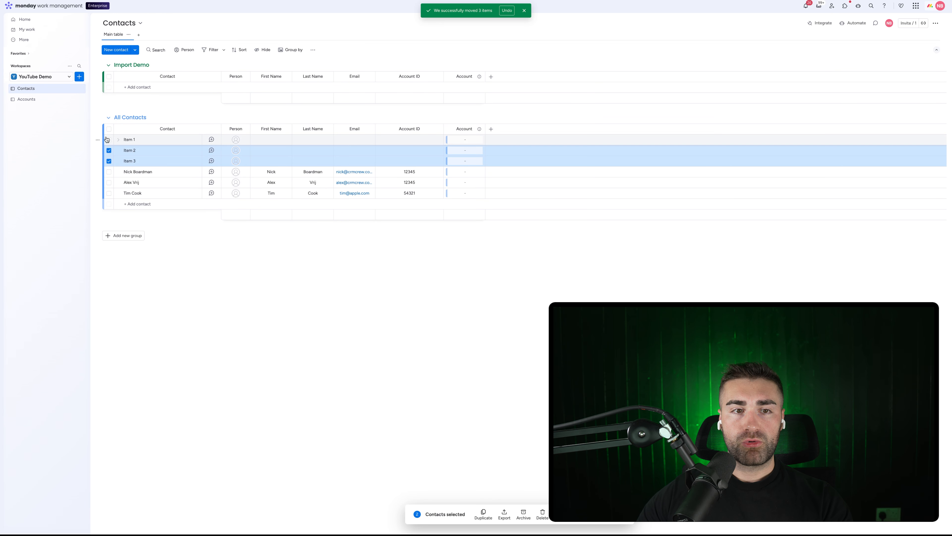
pyautogui.click(109, 140)
pyautogui.click(542, 515)
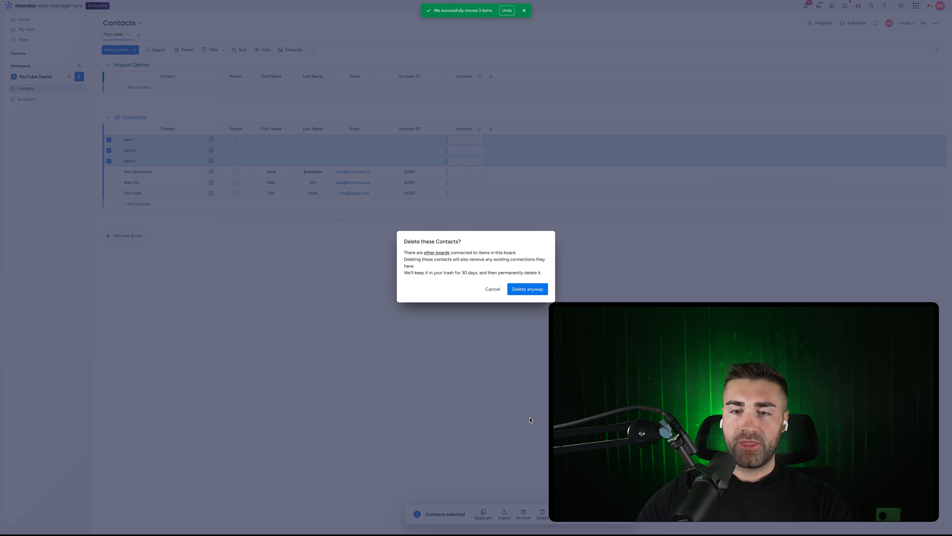
pyautogui.click(528, 288)
# Delete the empty Import Demo group from the Contacts board and dismiss the notification
pyautogui.click(98, 66)
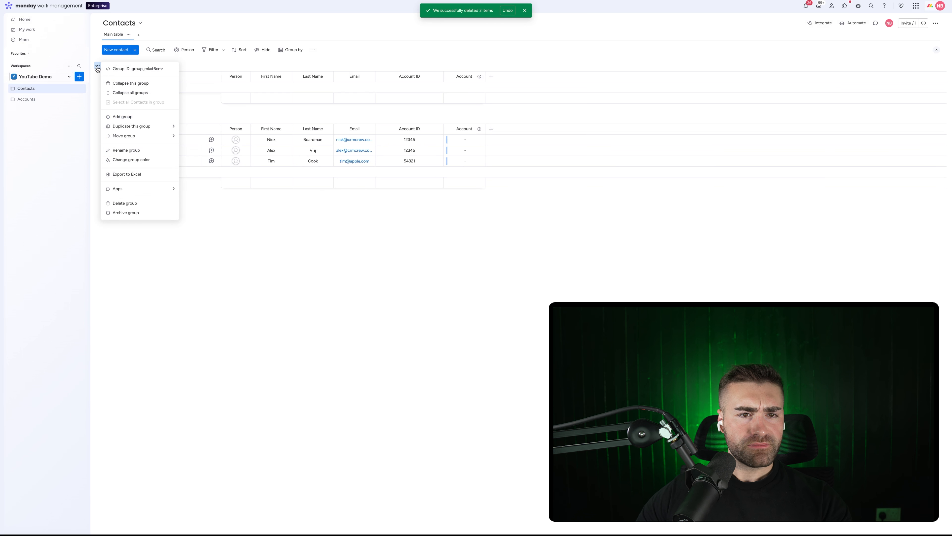
pyautogui.click(150, 203)
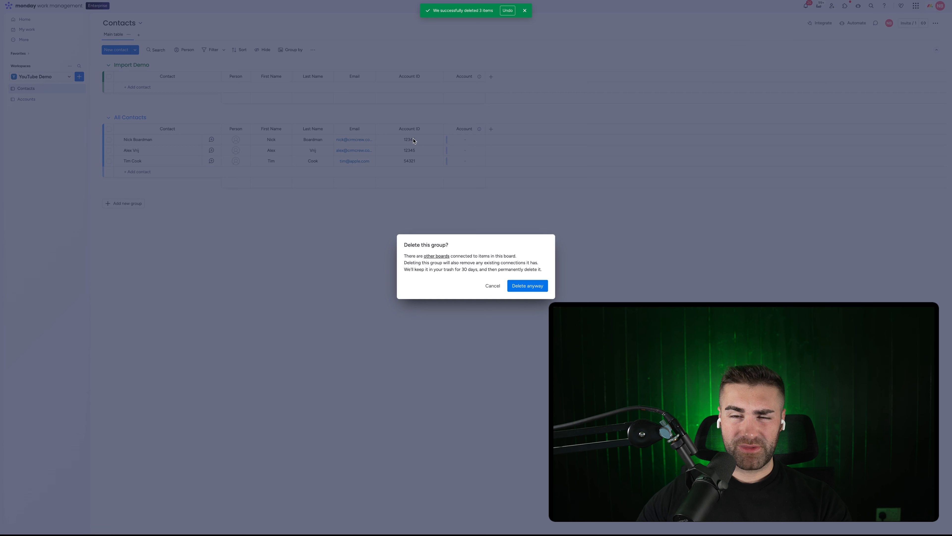
pyautogui.click(528, 289)
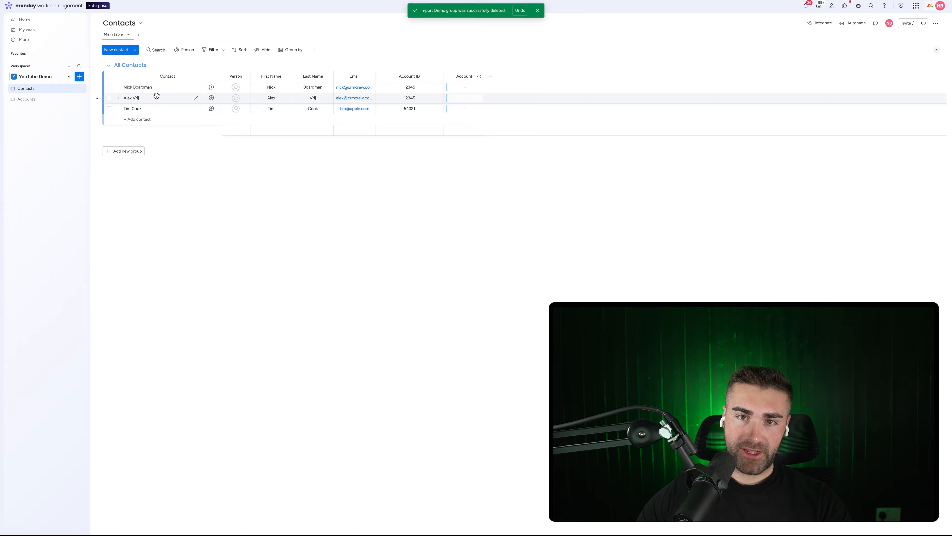
pyautogui.click(537, 10)
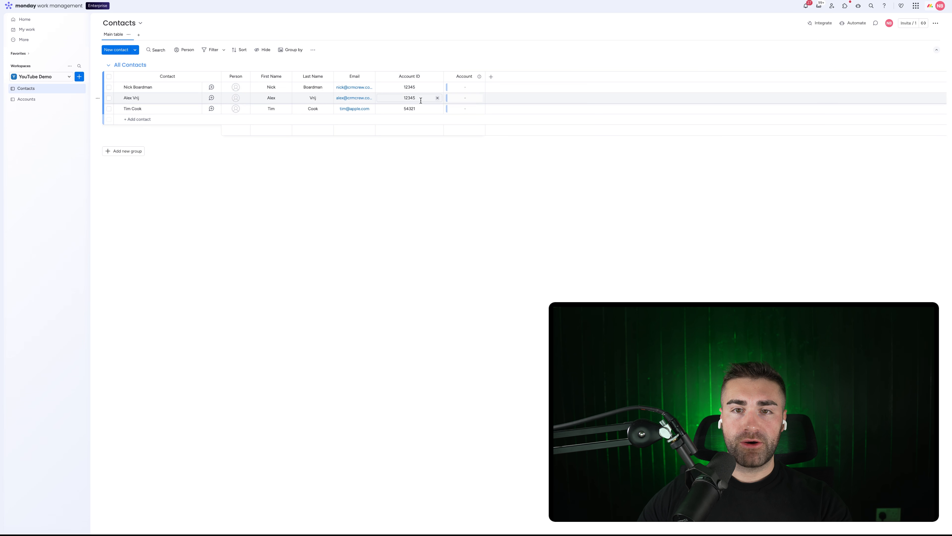
# Compare the Account ID values between the Accounts and Contacts boards, ending on the Contacts board
pyautogui.click(52, 101)
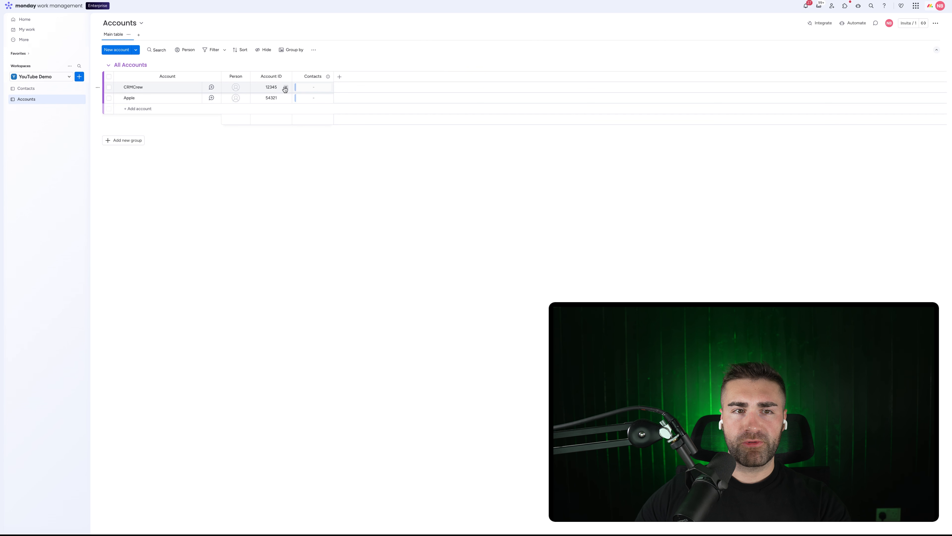
pyautogui.click(77, 89)
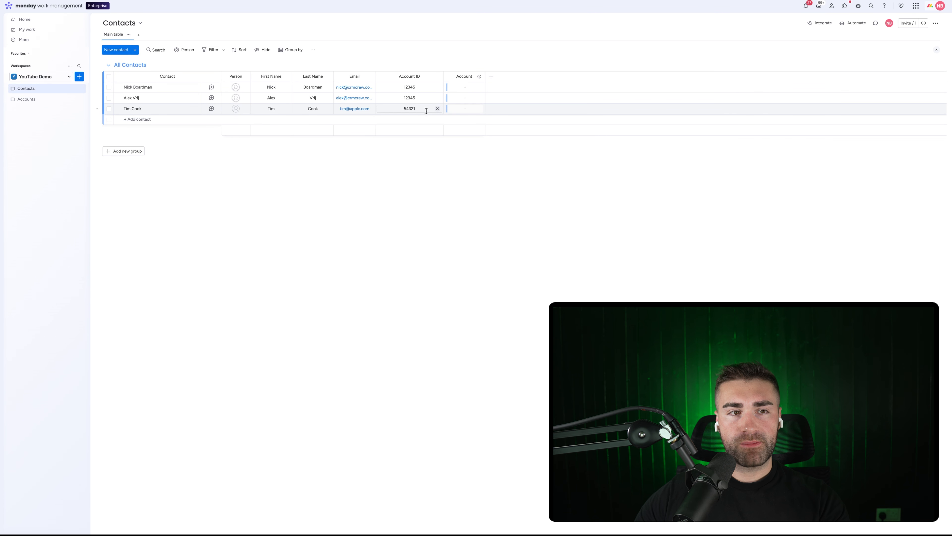
pyautogui.click(62, 99)
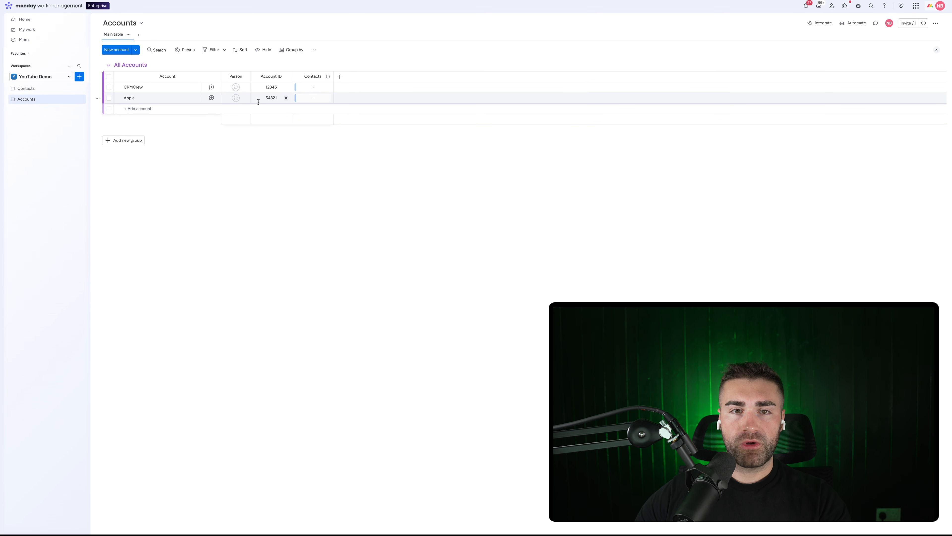
pyautogui.click(38, 89)
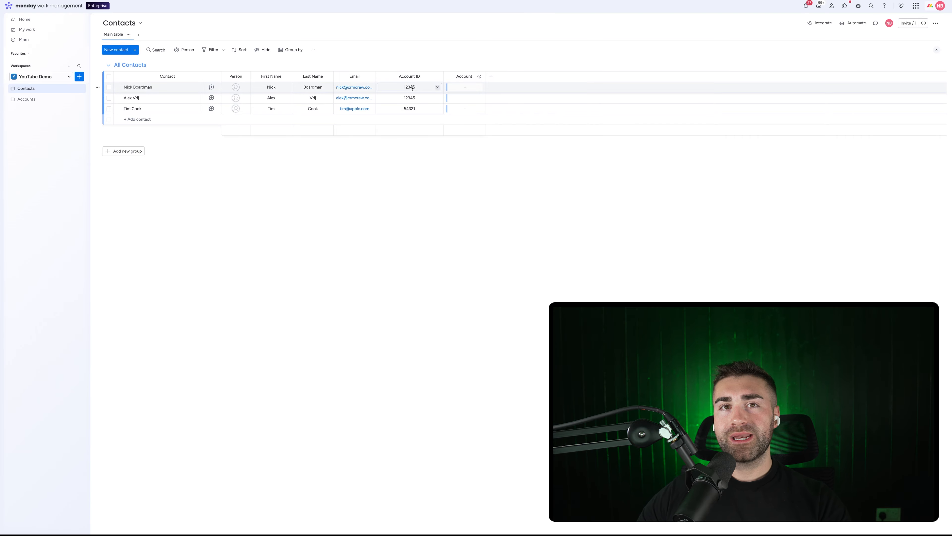
# Add a Status column to the Contacts board and name it Trigger
pyautogui.click(491, 77)
pyautogui.write('stat')
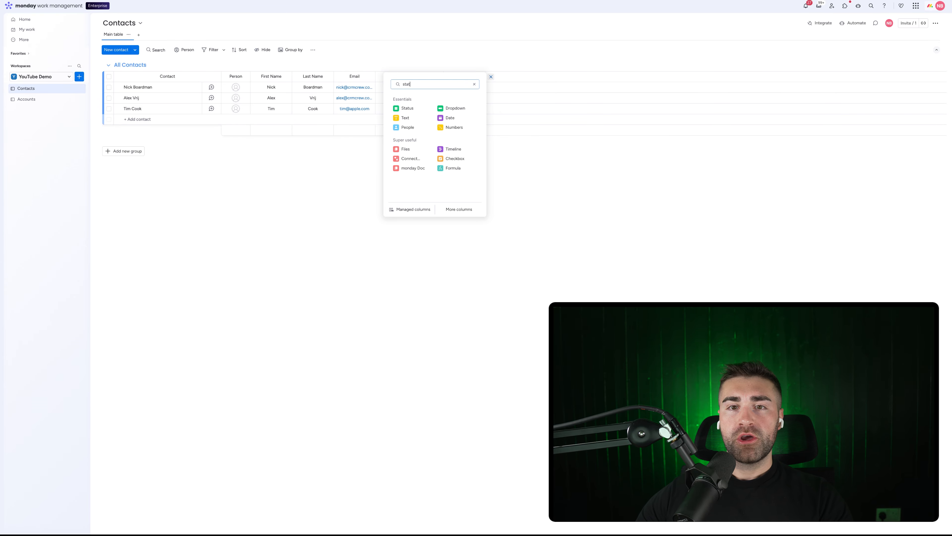
pyautogui.click(412, 109)
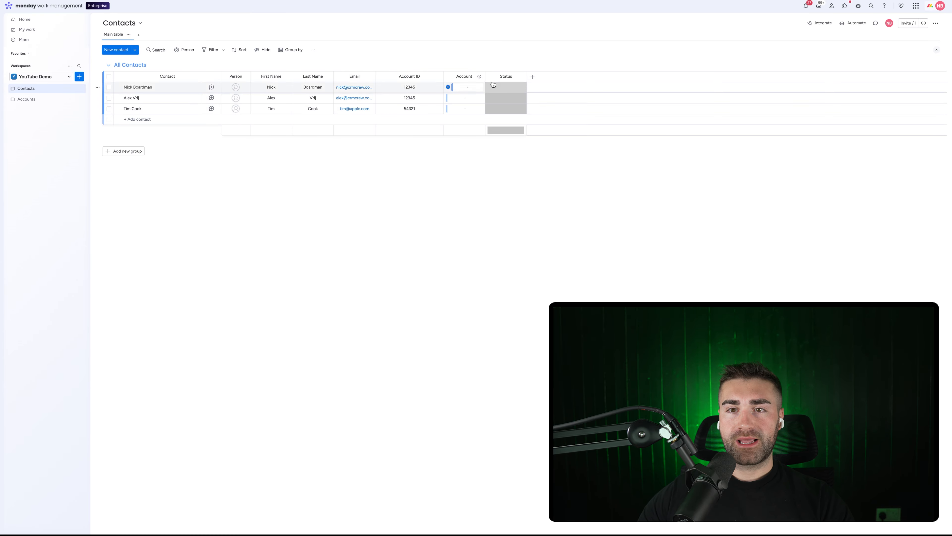
pyautogui.click(508, 77)
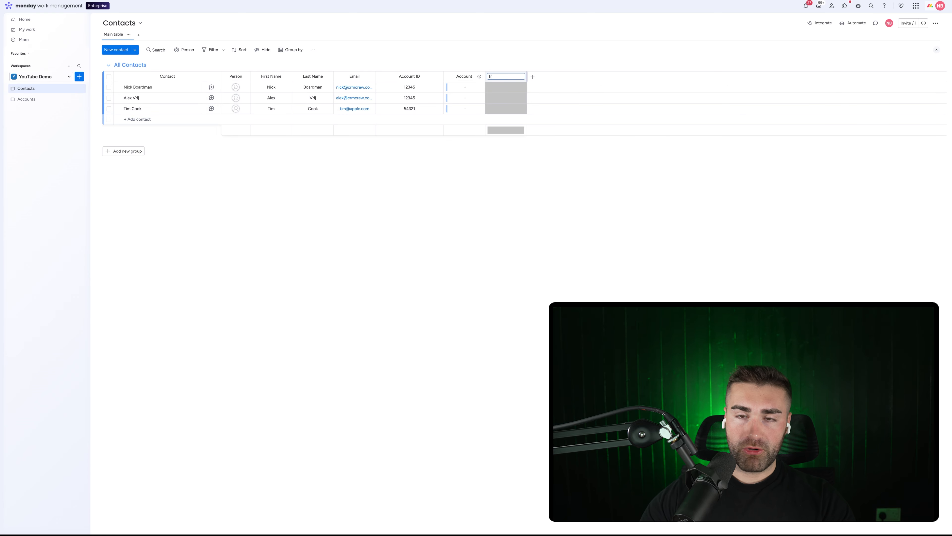
pyautogui.write('Trigger')
pyautogui.press('Return')
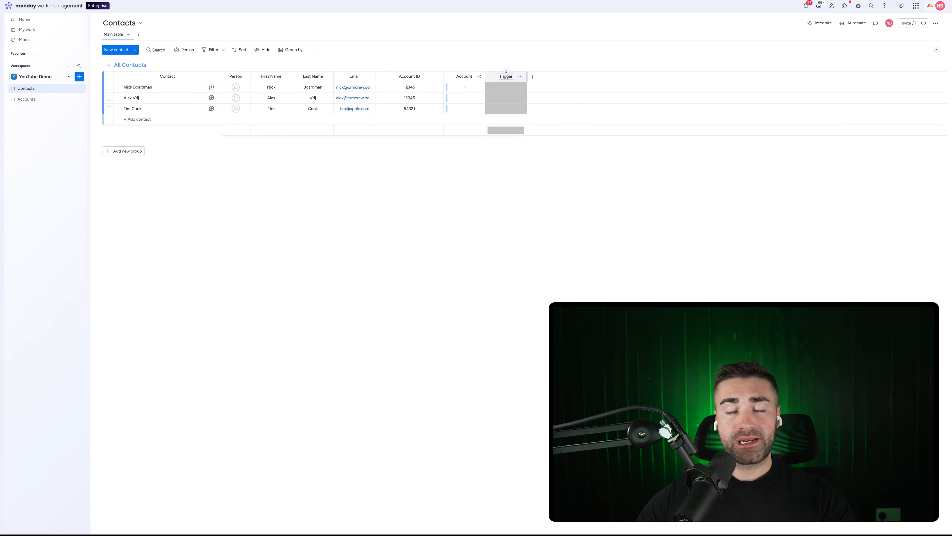
# Hide the column summary of the Trigger column
pyautogui.click(520, 77)
pyautogui.moveTo(585, 95)
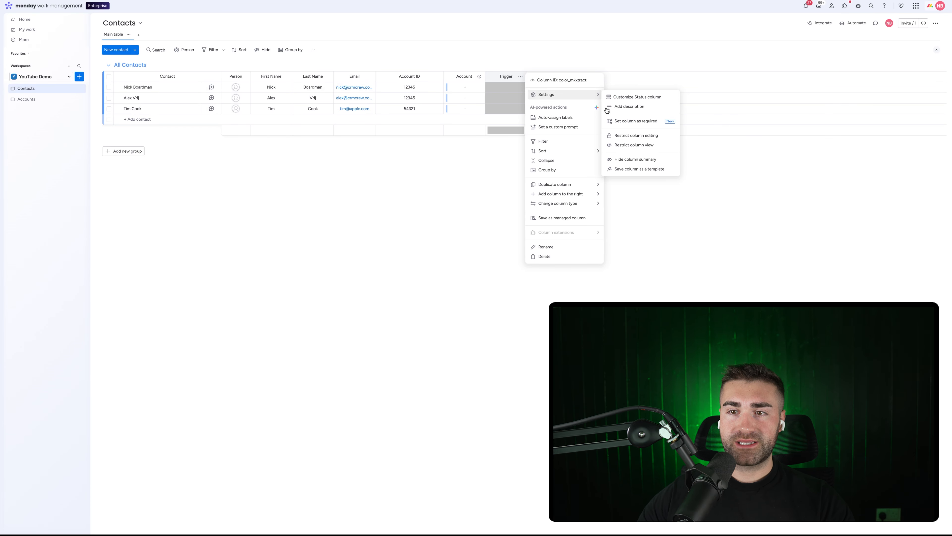
pyautogui.click(644, 159)
# Try the red label in the first contact's Trigger cell and clear the cell back to blank
pyautogui.click(506, 87)
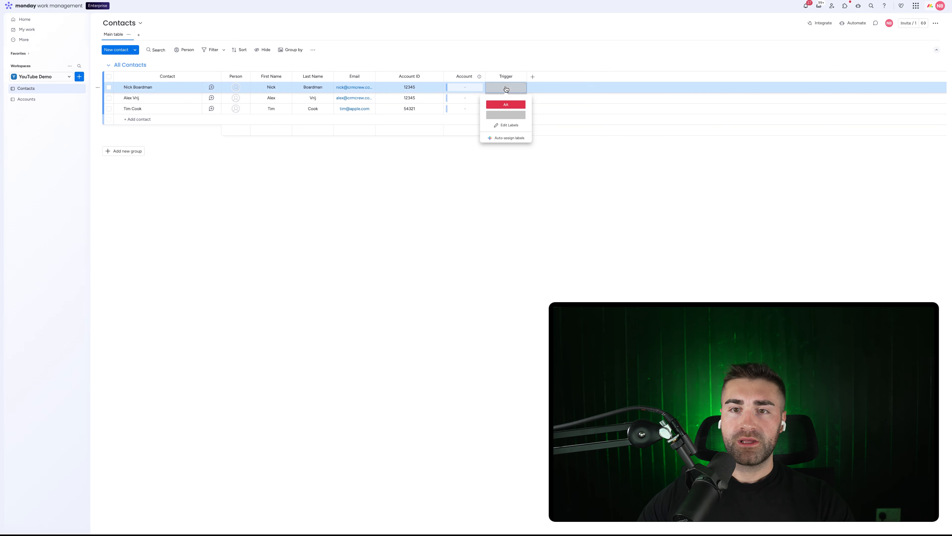
pyautogui.click(506, 106)
pyautogui.click(506, 87)
pyautogui.click(510, 112)
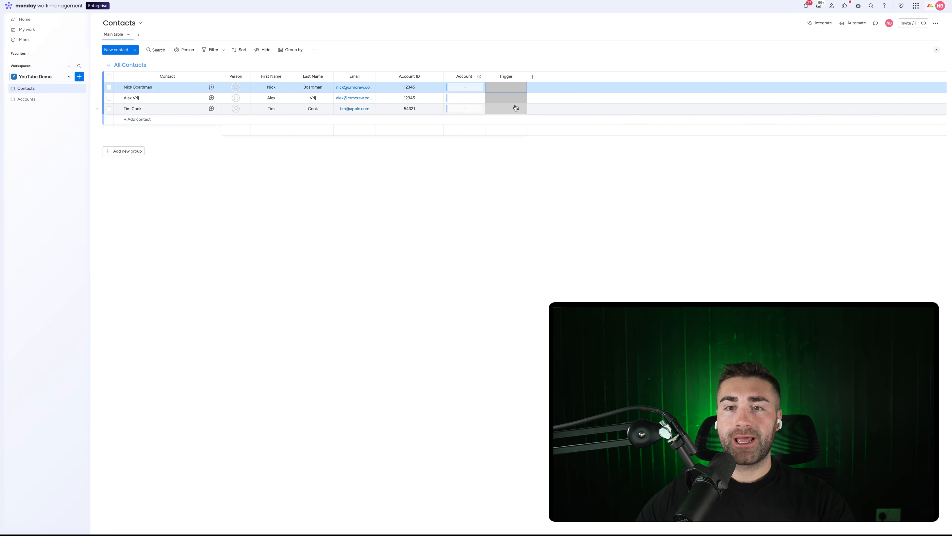
# Start an automation from the connected-columns template that connects matching items when a column changes, with Trigger as the changing column
pyautogui.click(849, 23)
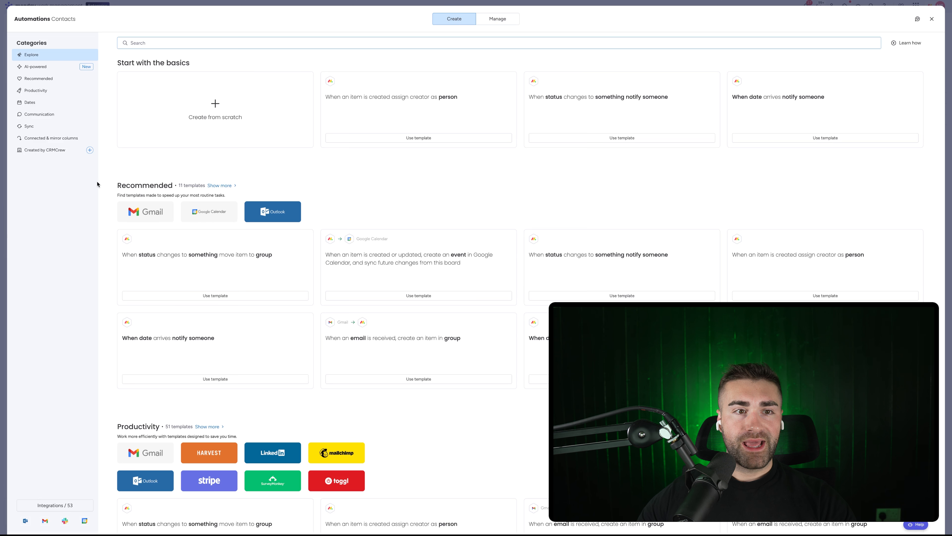
pyautogui.click(70, 139)
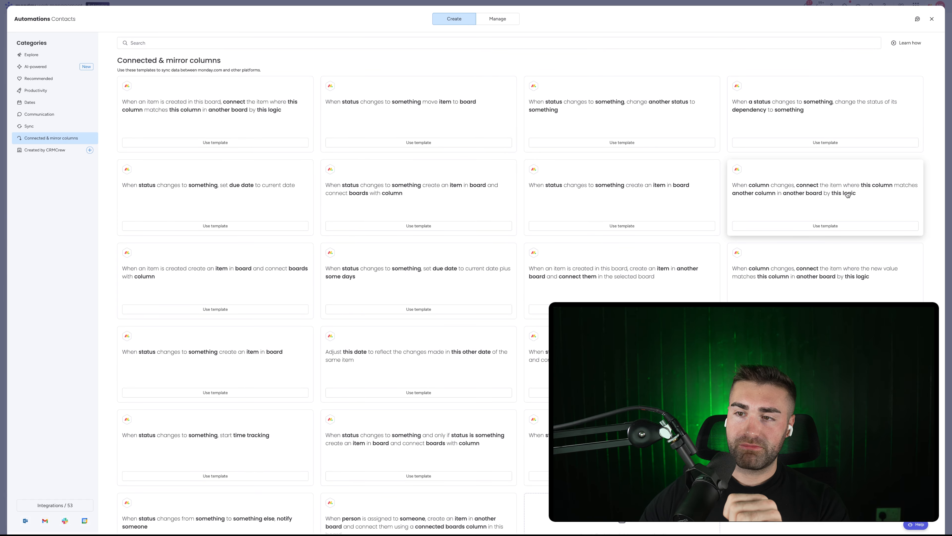
pyautogui.click(834, 225)
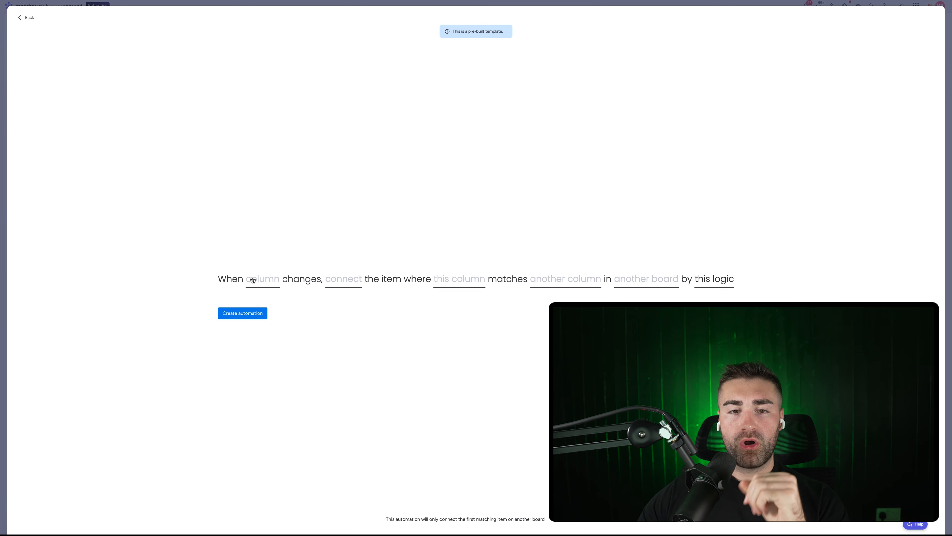
pyautogui.click(252, 280)
pyautogui.scroll(-2, 271, 338)
pyautogui.click(271, 350)
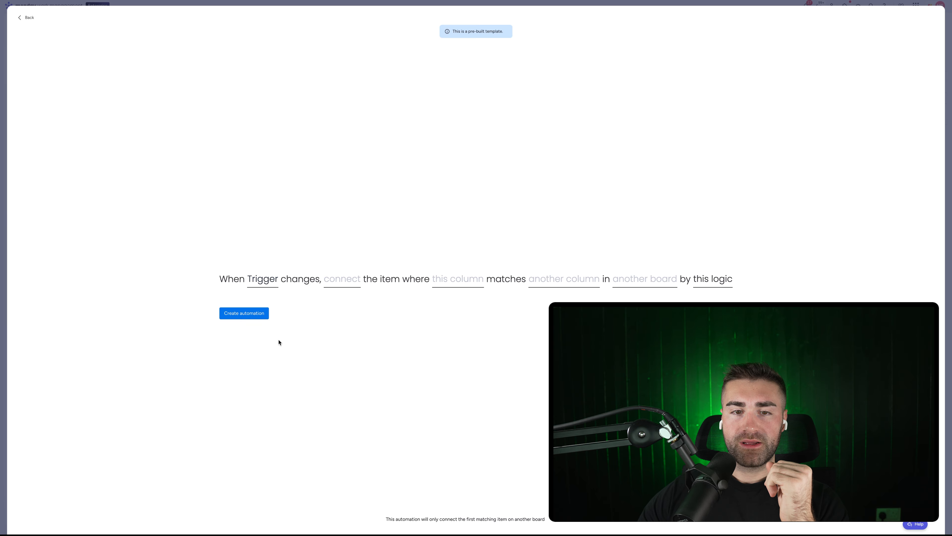
# Match the Contacts board's Account ID with Account ID in the Accounts board and set Account as the connect column
pyautogui.click(340, 279)
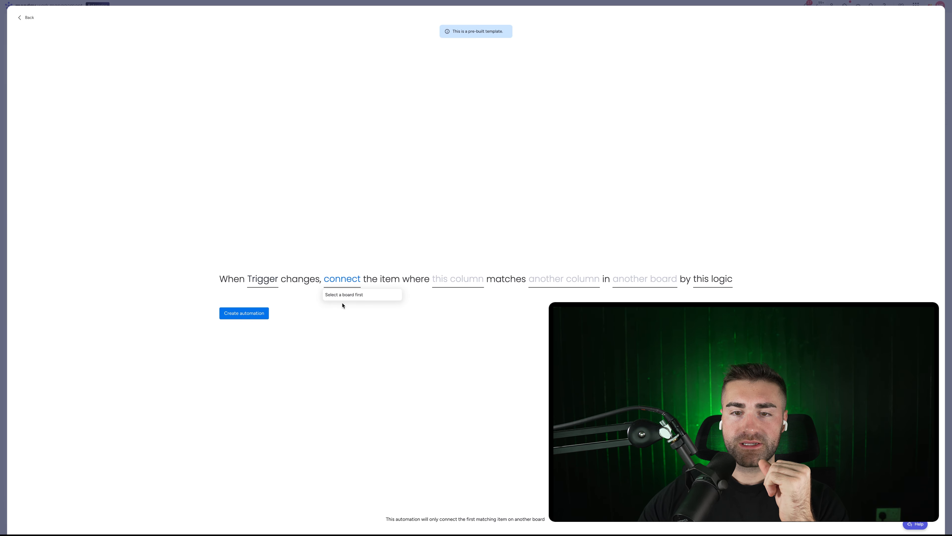
pyautogui.click(447, 282)
pyautogui.click(454, 346)
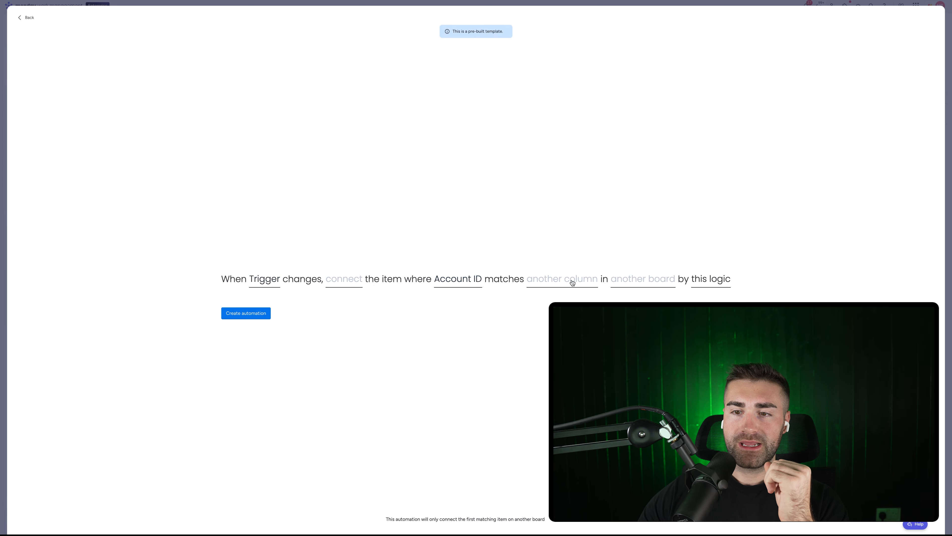
pyautogui.click(626, 282)
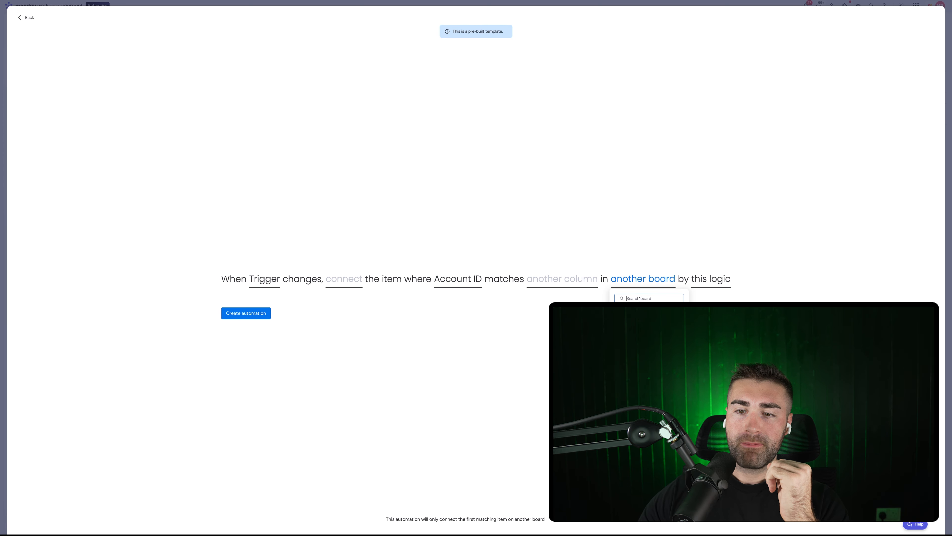
pyautogui.write('account')
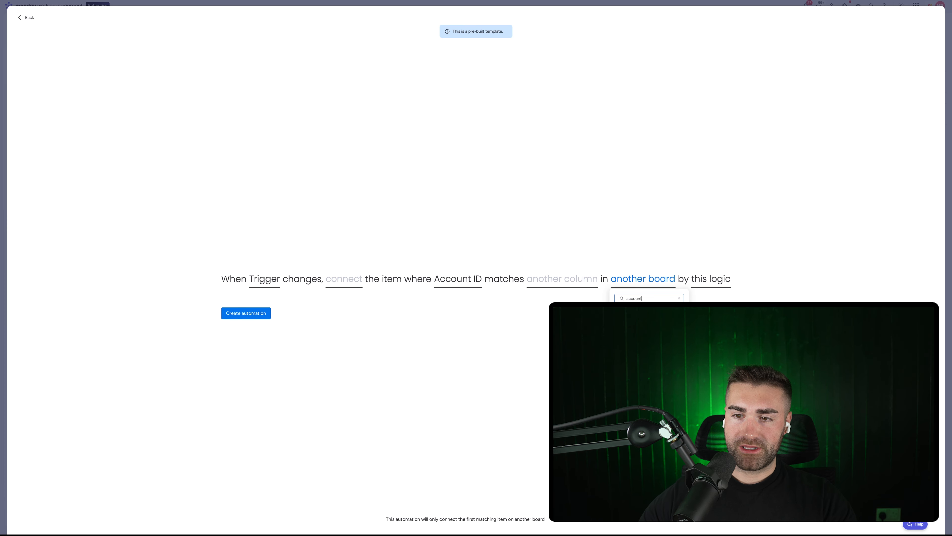
pyautogui.click(634, 315)
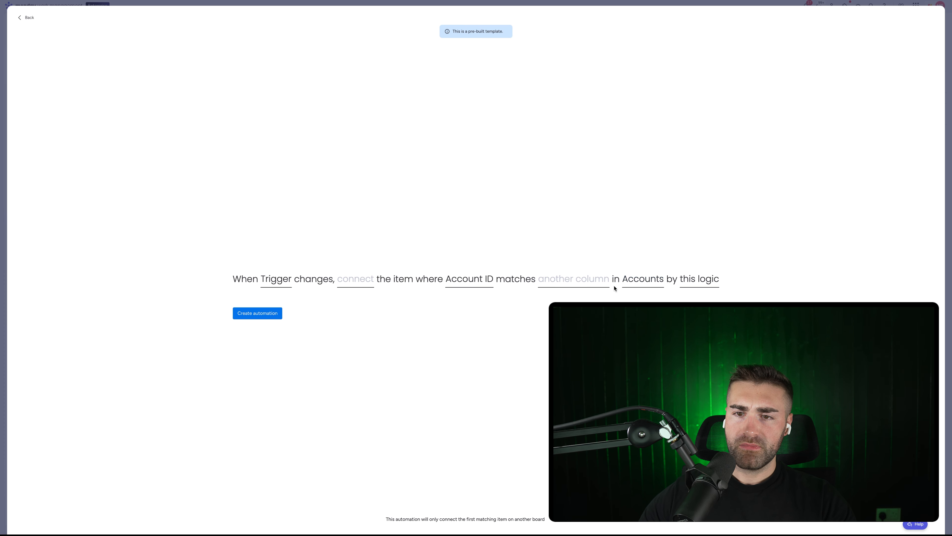
pyautogui.click(580, 279)
pyautogui.click(544, 327)
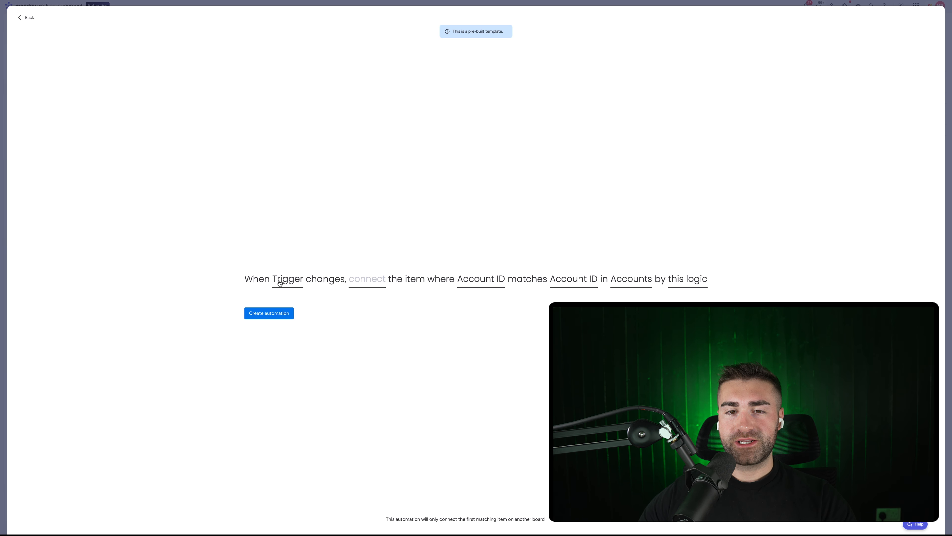
pyautogui.click(373, 284)
pyautogui.click(371, 309)
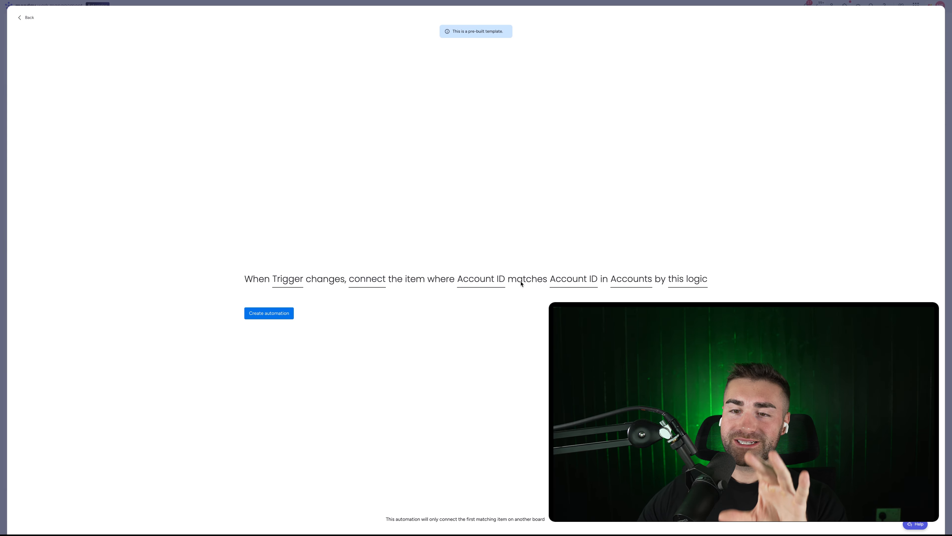
# Review the automation's board, match columns, connect column and trigger column choices
pyautogui.click(623, 283)
pyautogui.click(594, 281)
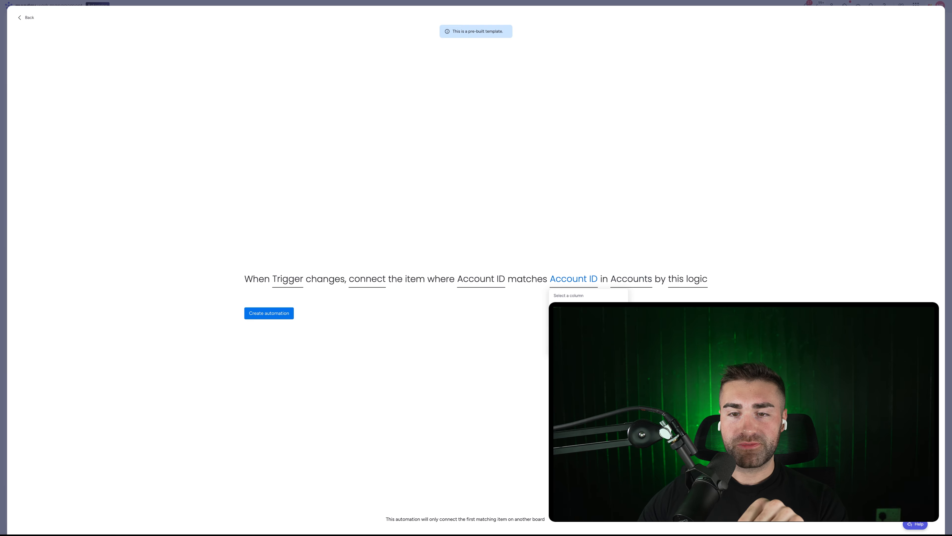
pyautogui.click(489, 284)
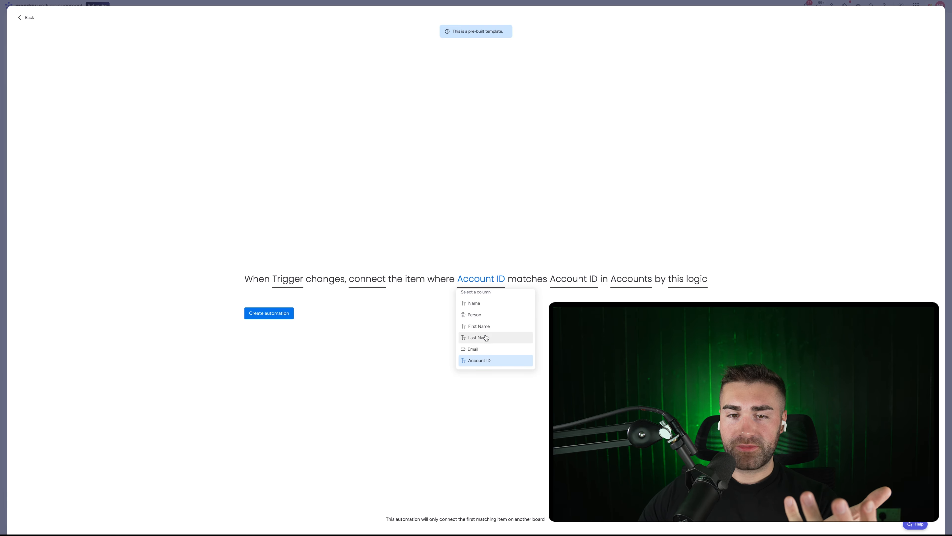
pyautogui.click(355, 241)
pyautogui.click(372, 284)
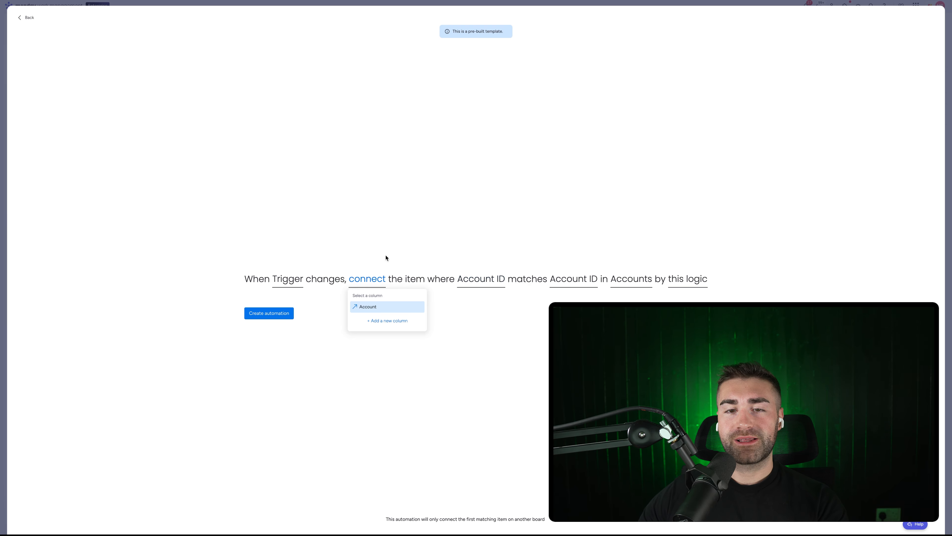
pyautogui.click(349, 268)
pyautogui.click(291, 282)
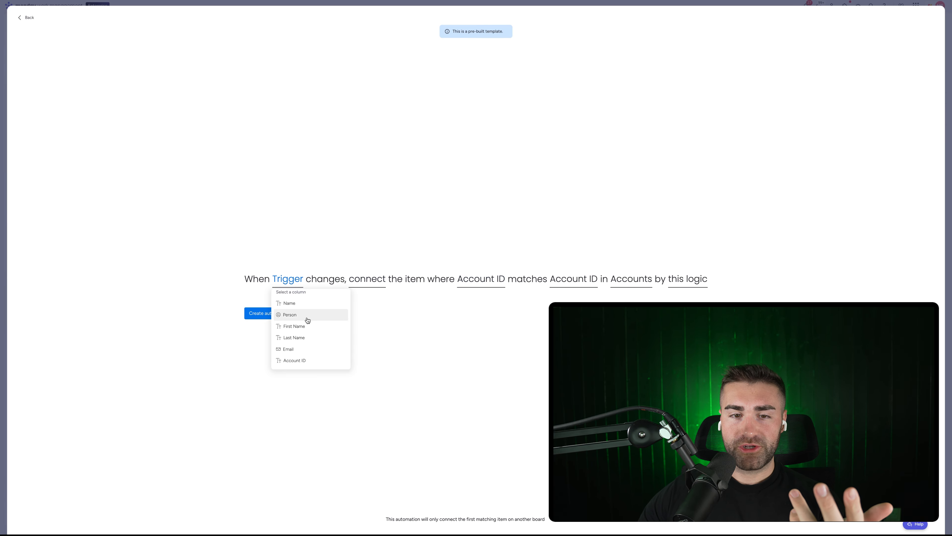
pyautogui.scroll(-3, 306, 326)
pyautogui.click(302, 351)
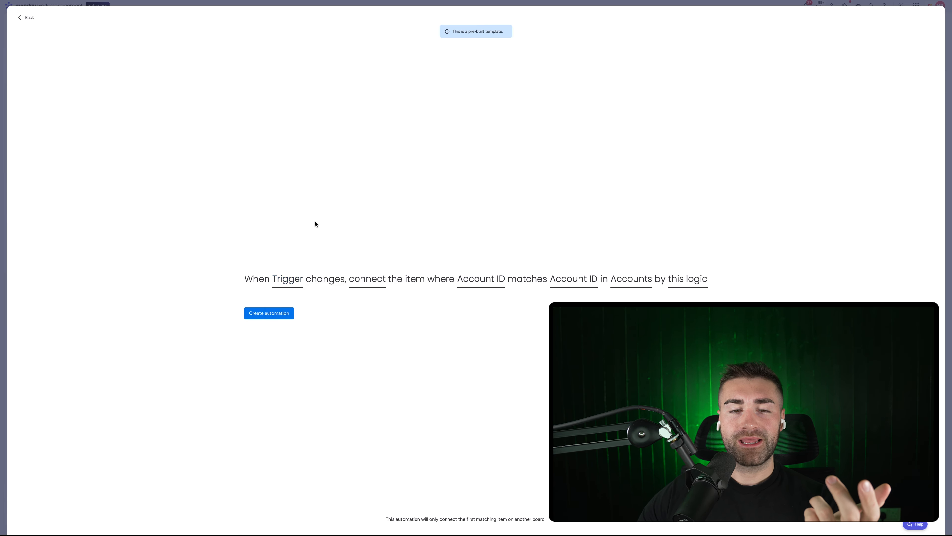
# Create the automation and test it by setting the first contact's Trigger to AA
pyautogui.click(277, 313)
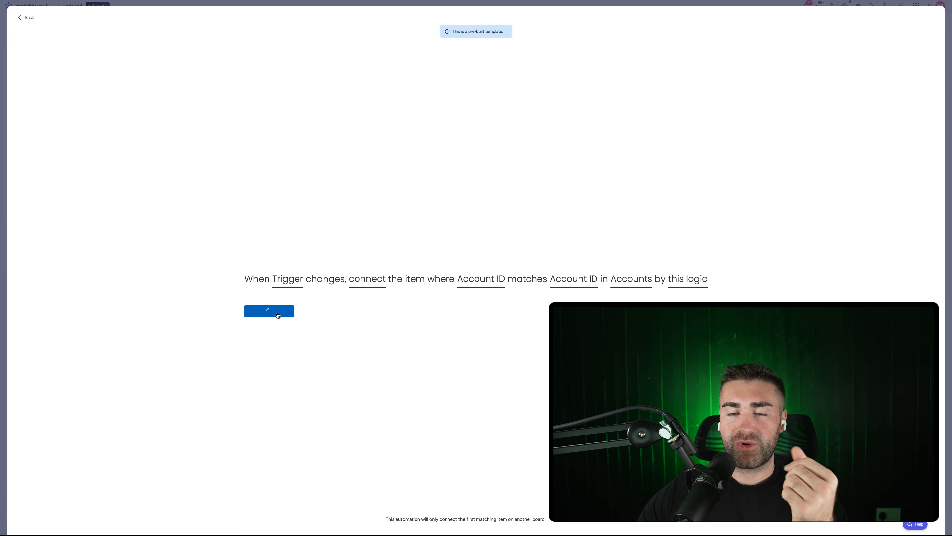
pyautogui.click(933, 21)
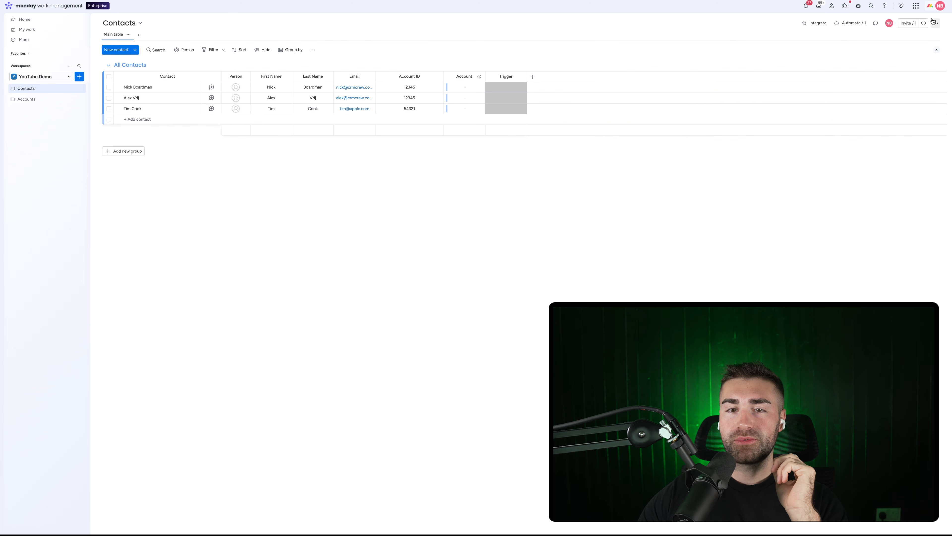
pyautogui.click(500, 90)
pyautogui.click(507, 107)
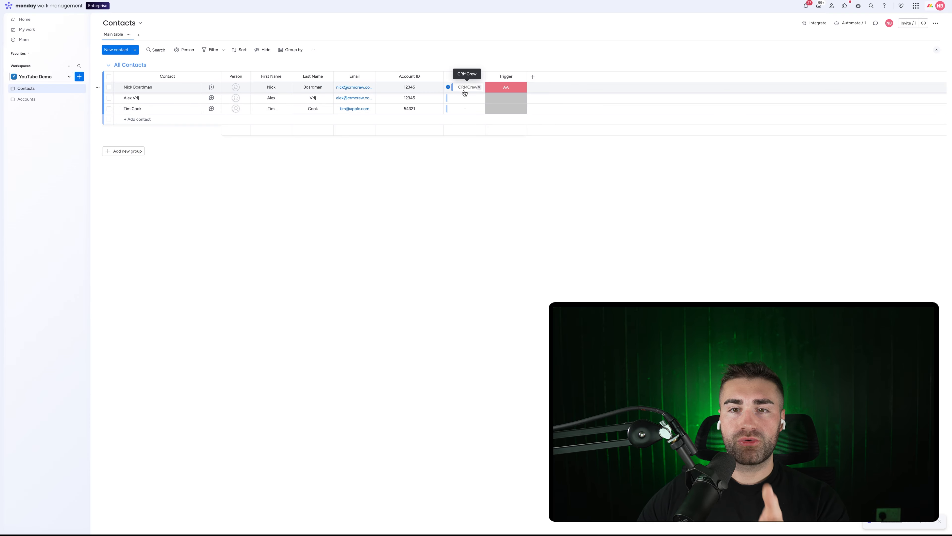
# Set the Trigger to AA for all contacts at once and clear the selection
pyautogui.click(109, 88)
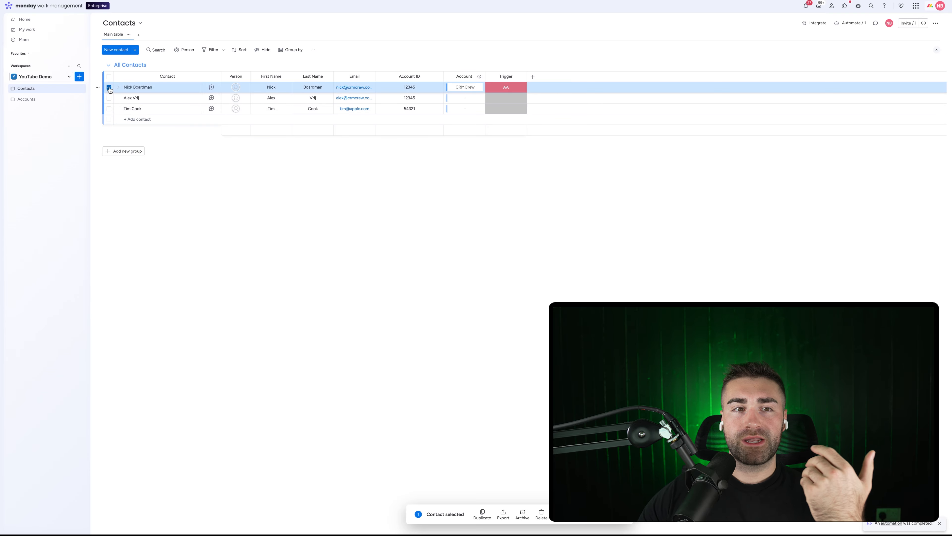
pyautogui.click(109, 76)
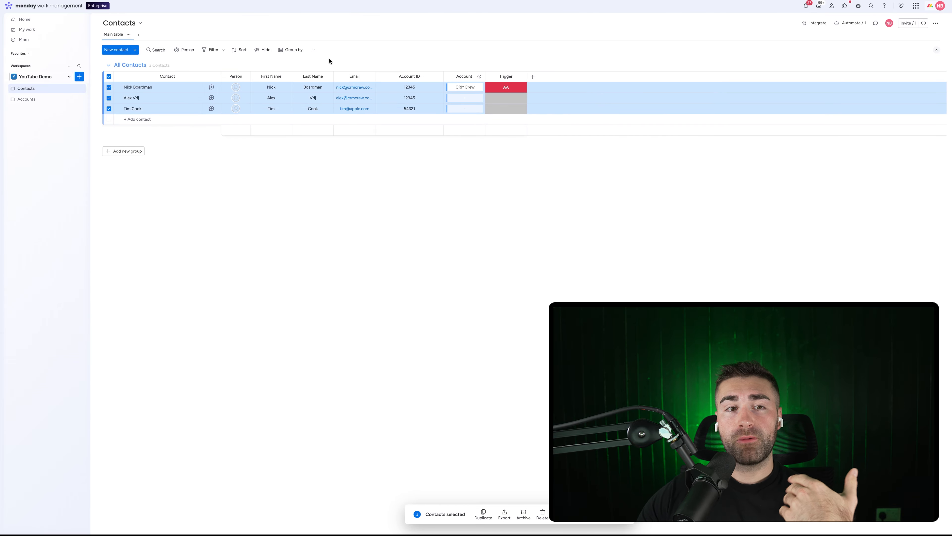
pyautogui.click(505, 98)
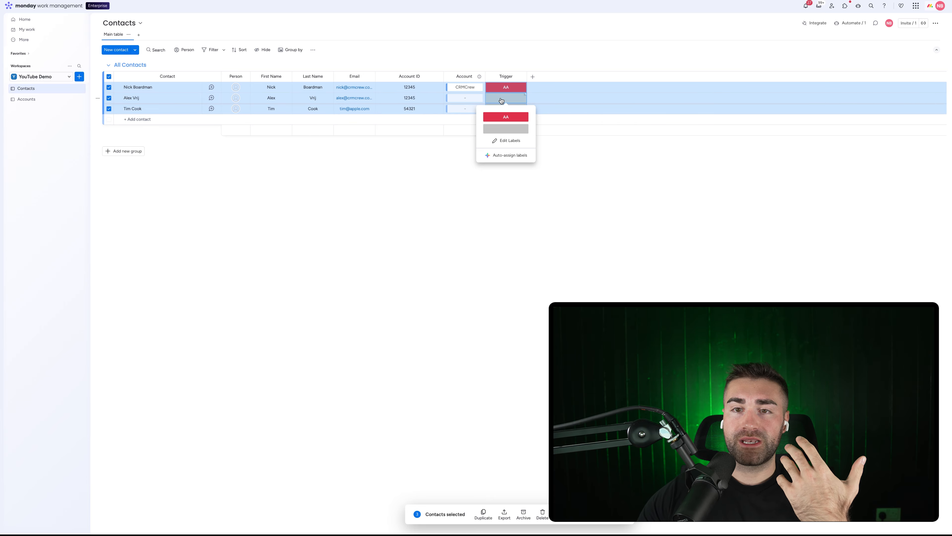
pyautogui.click(505, 115)
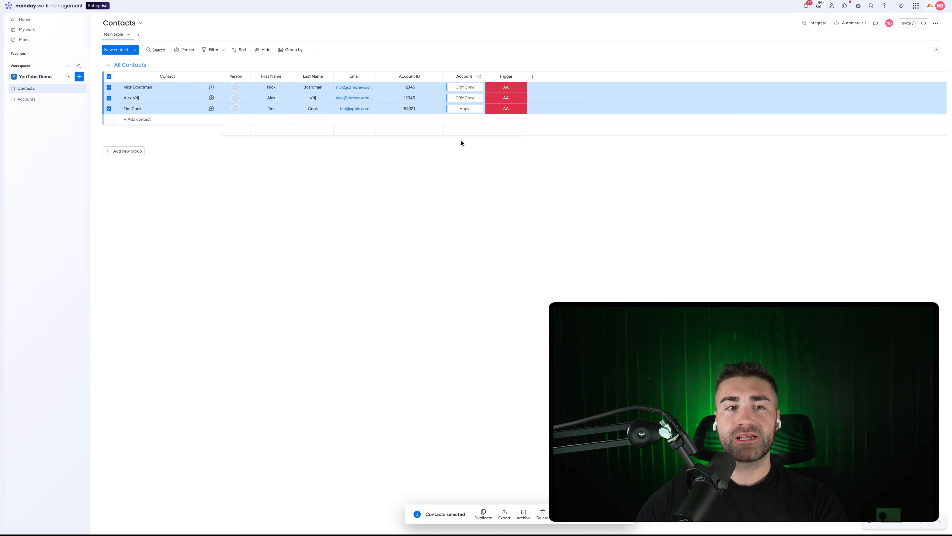
pyautogui.click(108, 77)
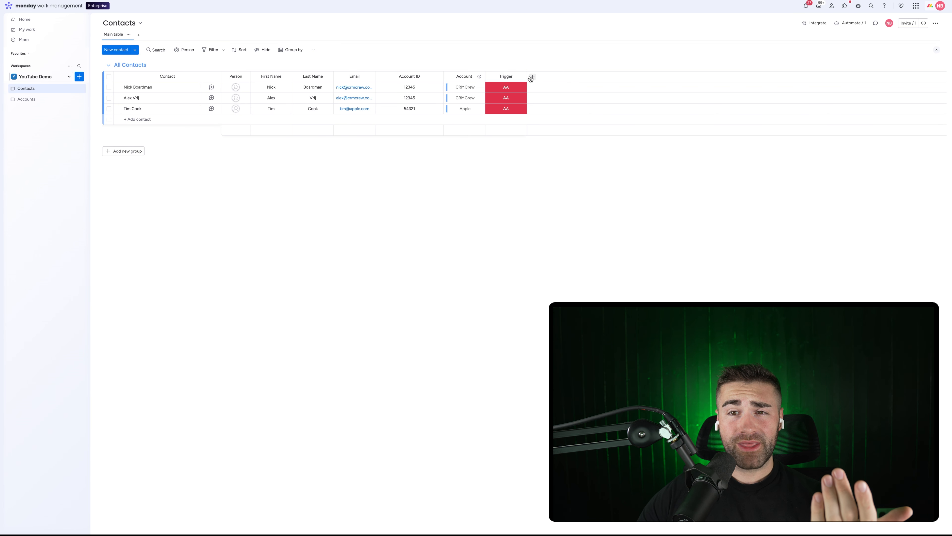
# Delete the Trigger column from the Contacts board
pyautogui.click(520, 77)
pyautogui.click(552, 256)
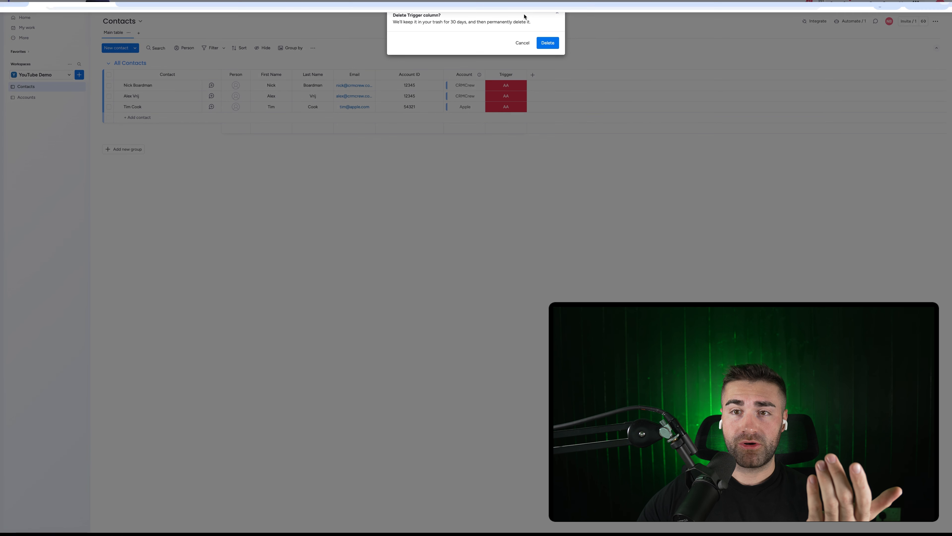
pyautogui.click(546, 40)
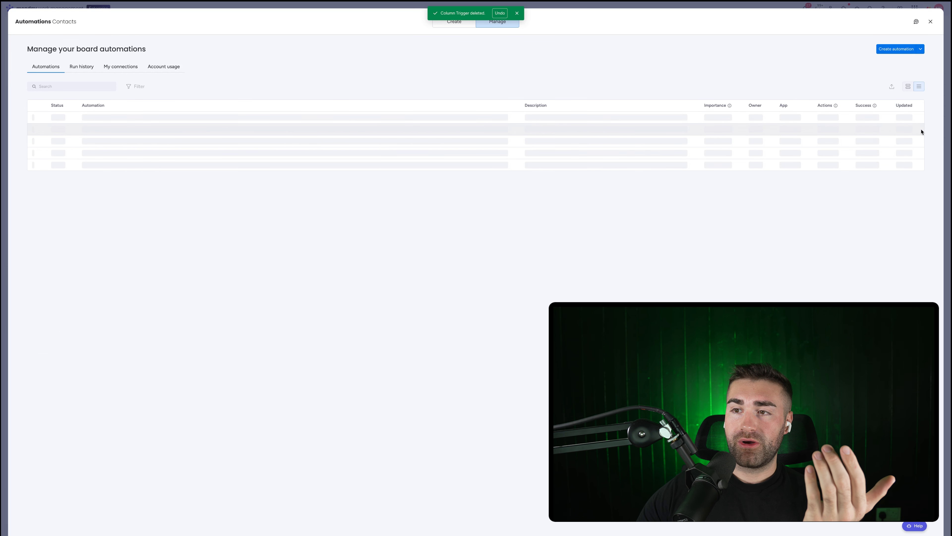
# Delete the account-matching automation from the Contacts board and return to the board
pyautogui.click(37, 117)
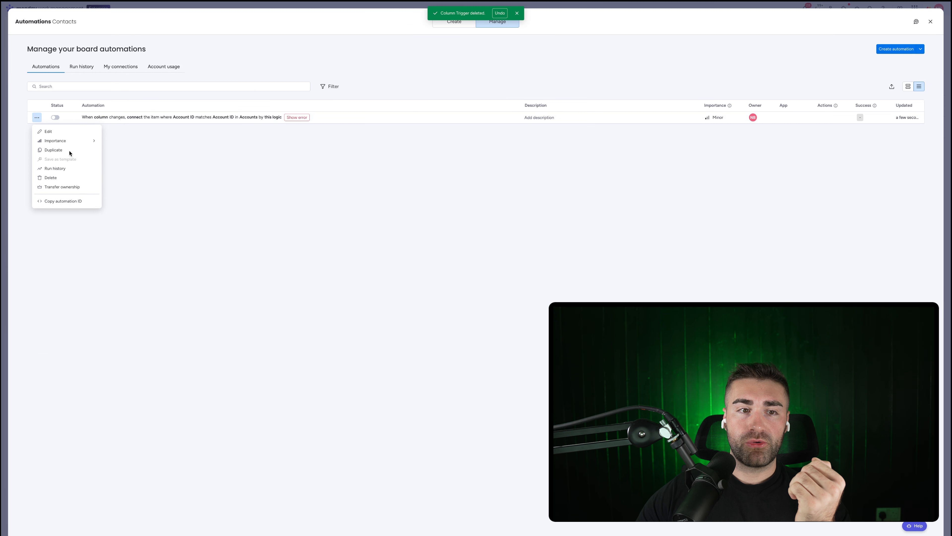
pyautogui.click(66, 177)
pyautogui.click(525, 295)
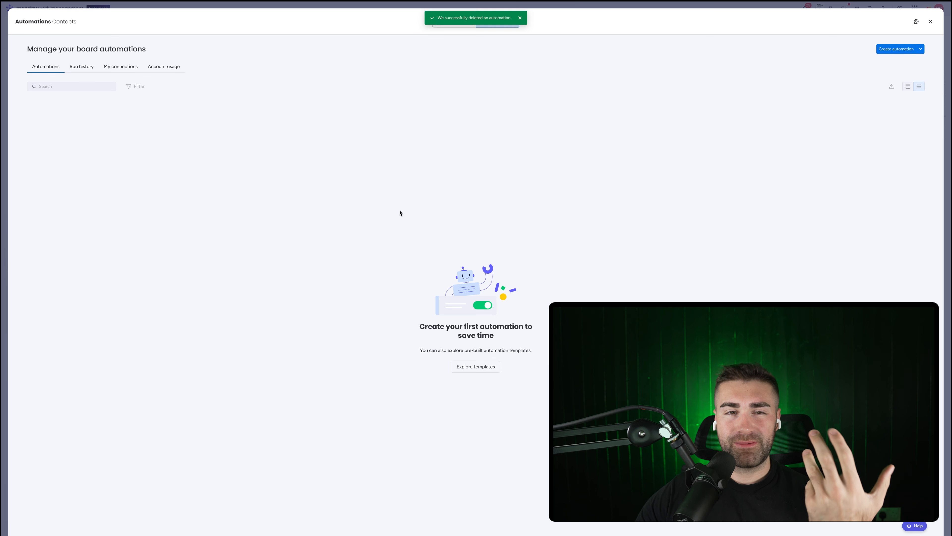
pyautogui.click(931, 23)
pyautogui.click(520, 14)
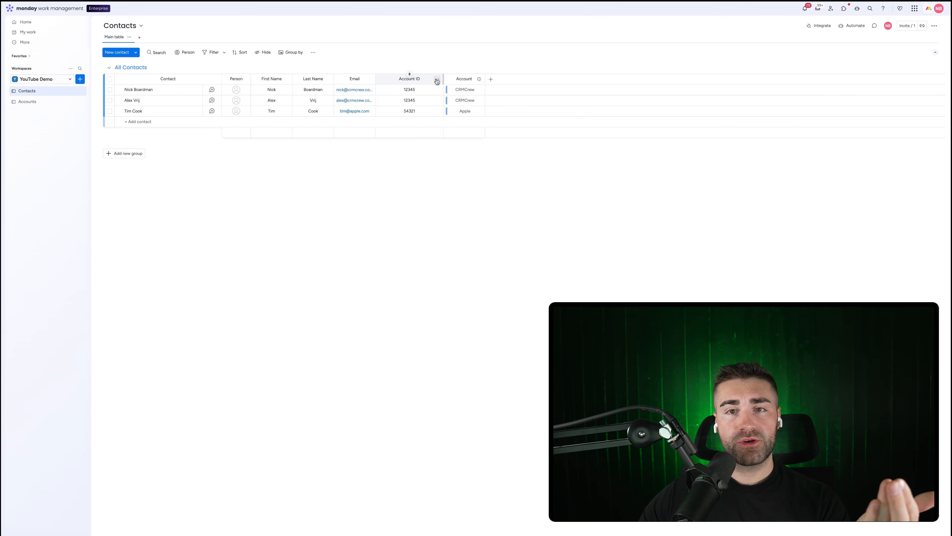
# Check the linked contacts on the Accounts board and widen the Email column on the Contacts board
pyautogui.click(37, 102)
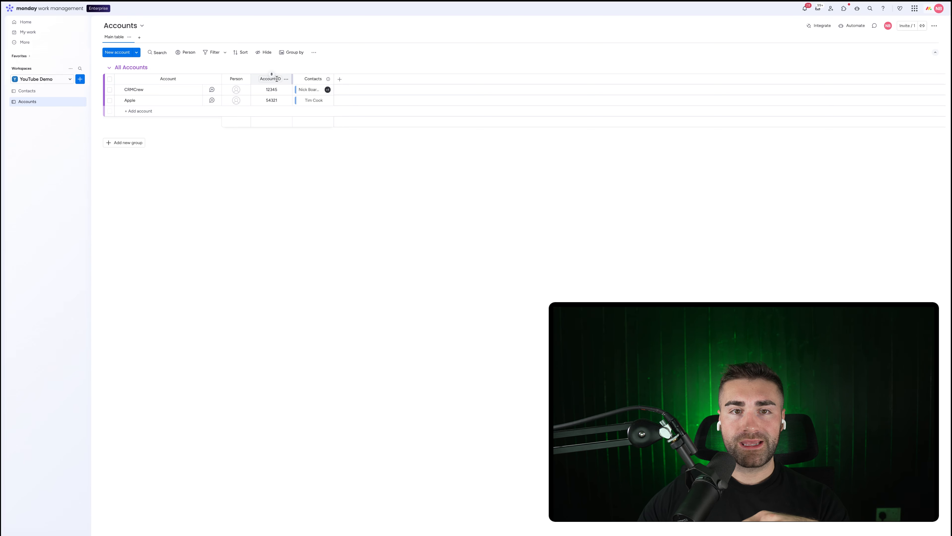
pyautogui.click(30, 92)
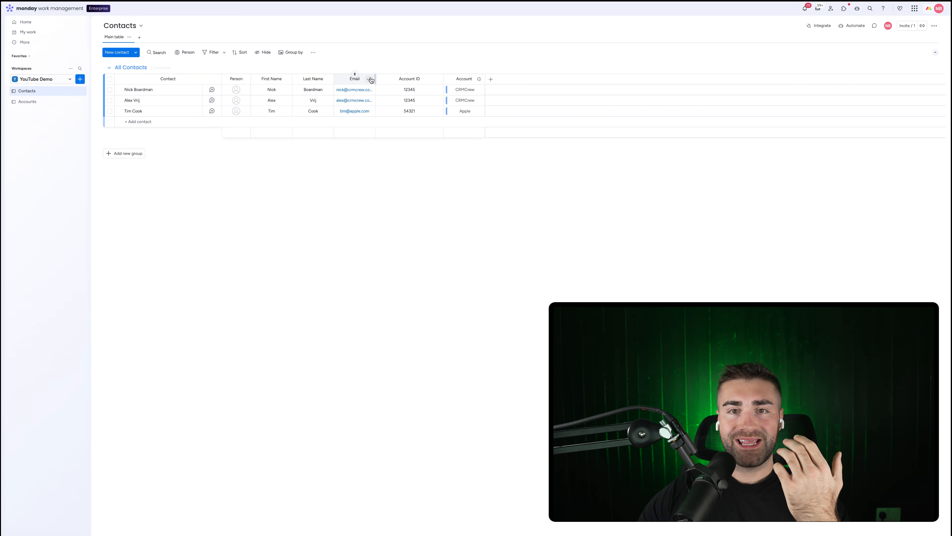
pyautogui.moveTo(375, 77); pyautogui.dragTo(400, 77)
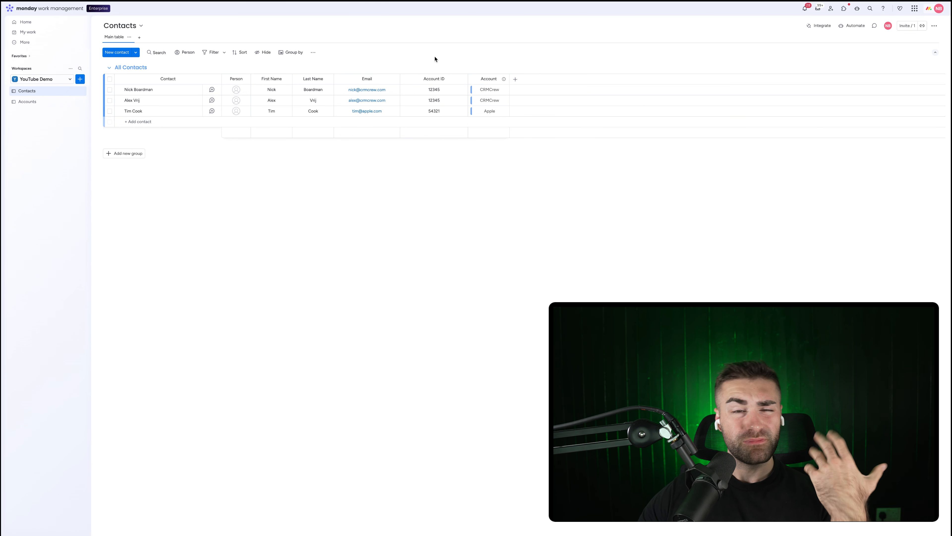
# Add a Text column to the Accounts board after the Contacts column
pyautogui.click(37, 101)
pyautogui.click(339, 78)
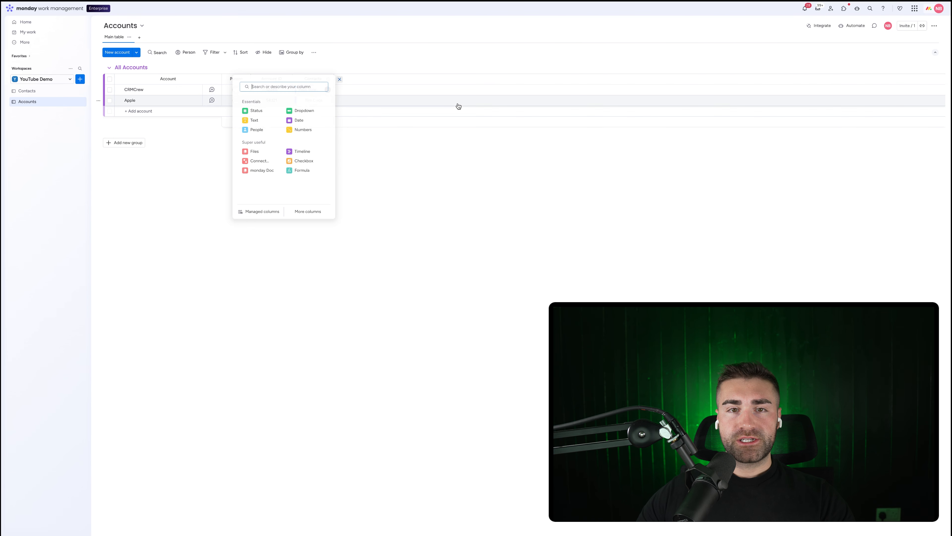
pyautogui.write('text')
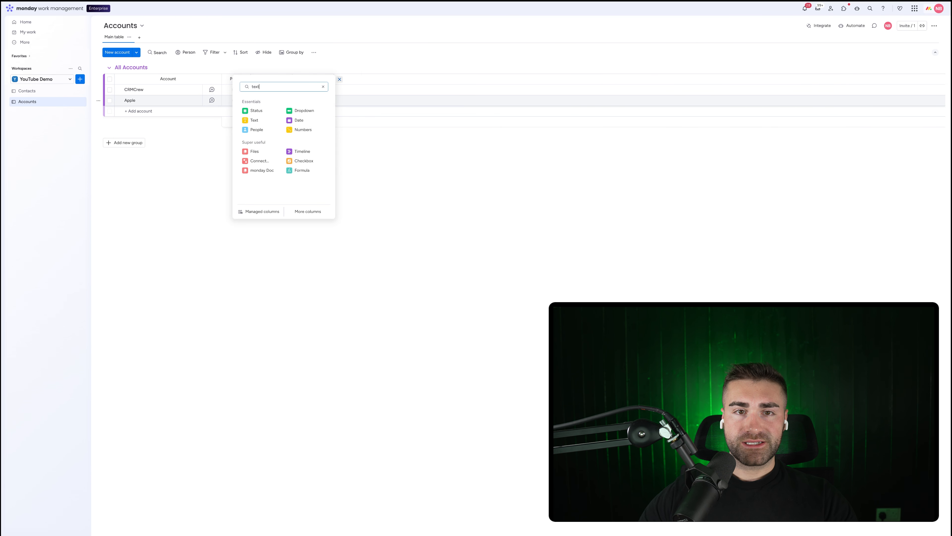
pyautogui.click(249, 120)
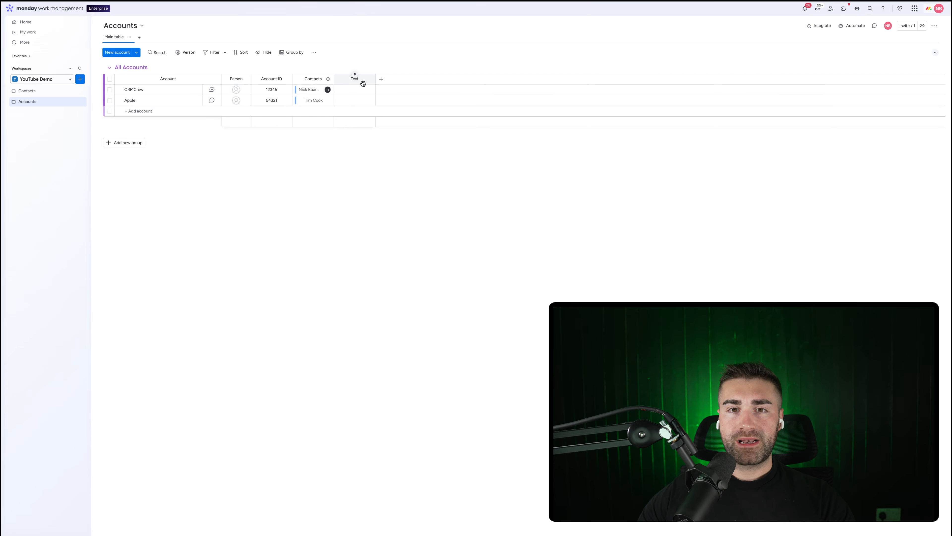
# Fill the Text column on the Accounts board with crmcrew.com for CRMCrew and apple.com for Apple
pyautogui.click(356, 89)
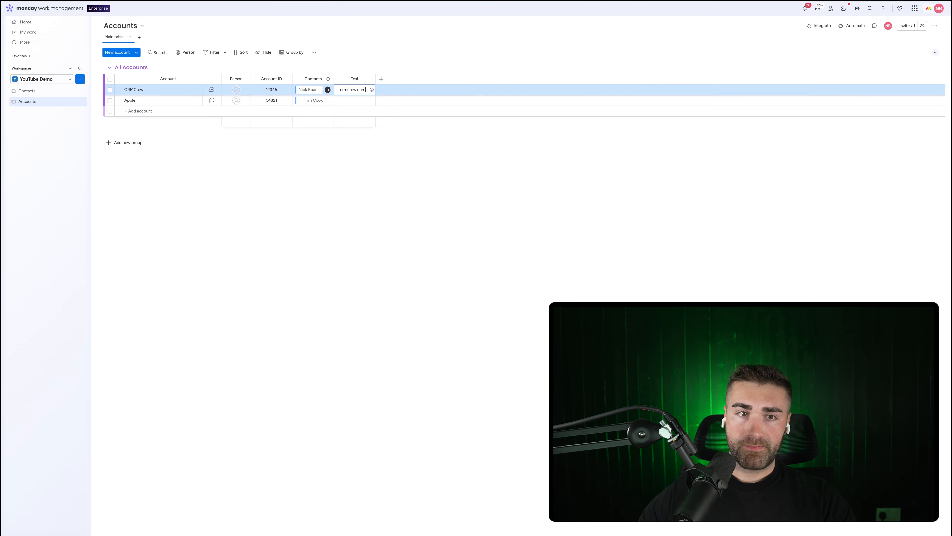
pyautogui.click(371, 100)
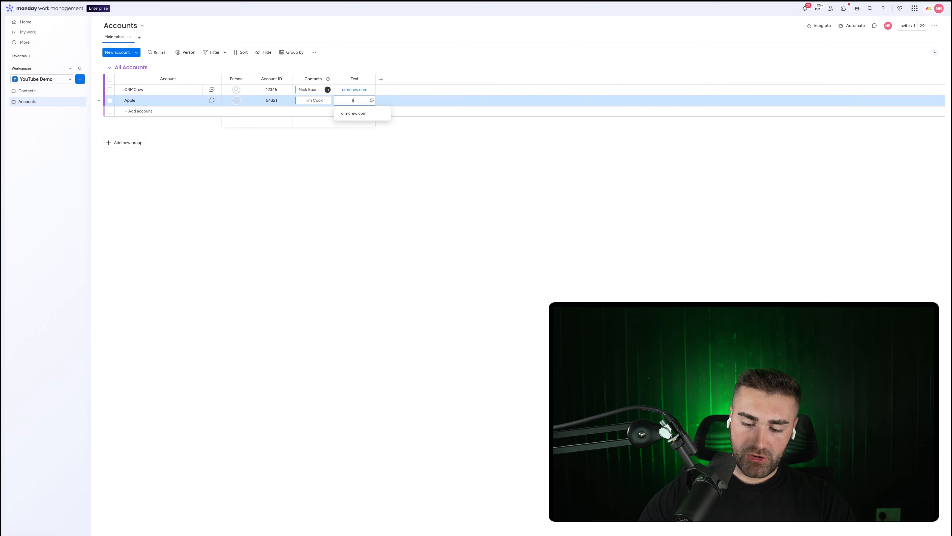
pyautogui.press('Return')
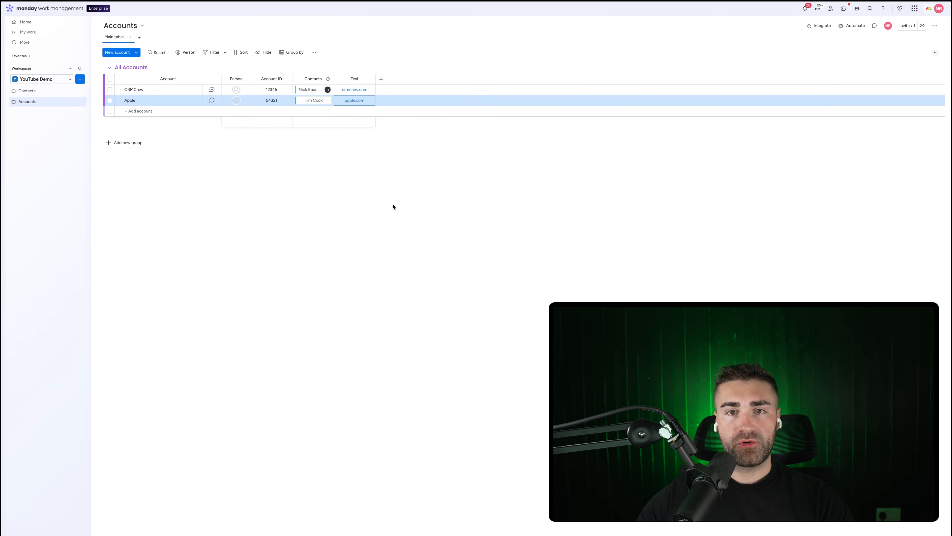
pyautogui.click(393, 207)
# Rename the Text column on the Accounts board to Domain
pyautogui.click(355, 75)
pyautogui.click(355, 79)
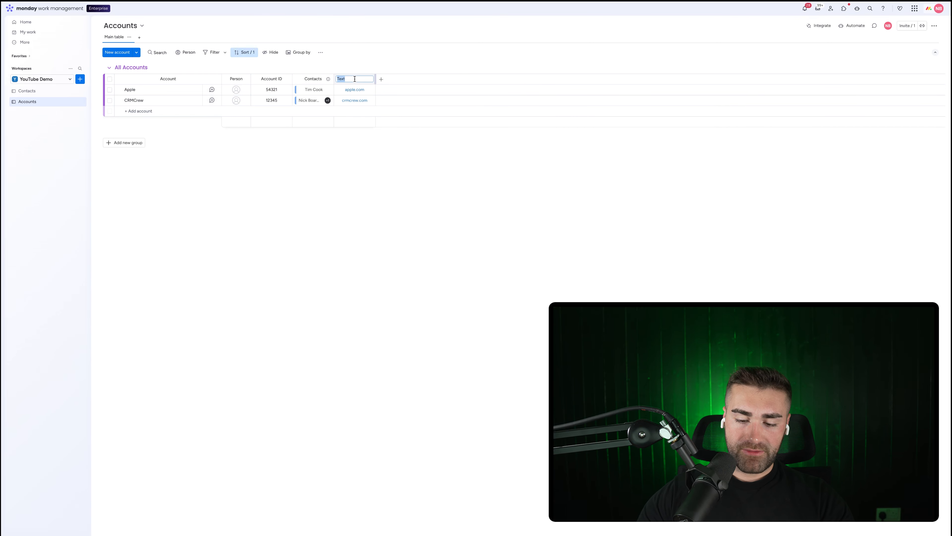
pyautogui.write('Domai')
pyautogui.press('Return')
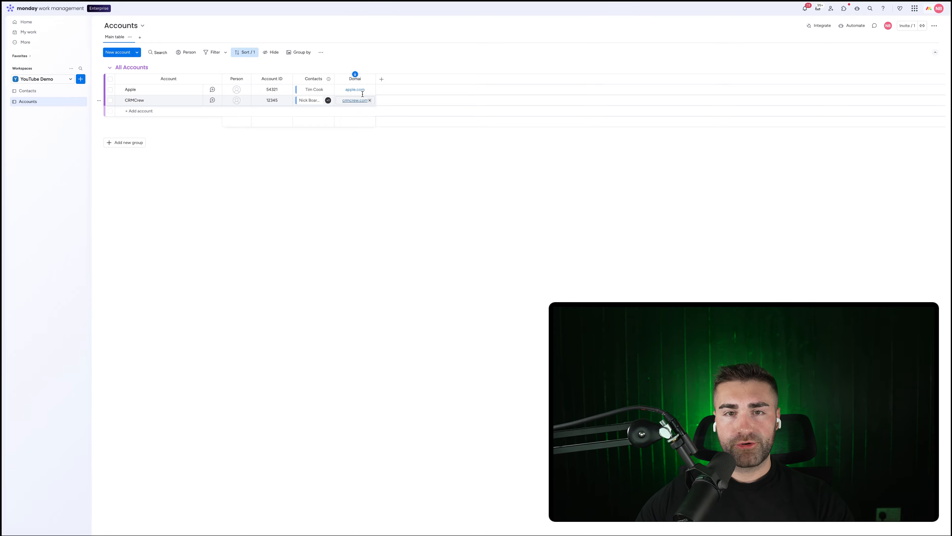
pyautogui.click(344, 76)
pyautogui.click(355, 74)
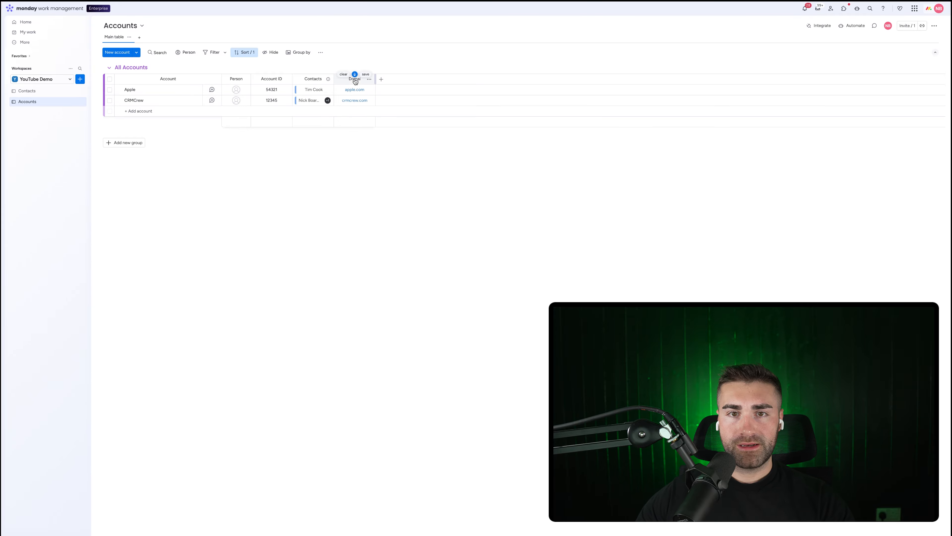
pyautogui.write('n')
pyautogui.press('Return')
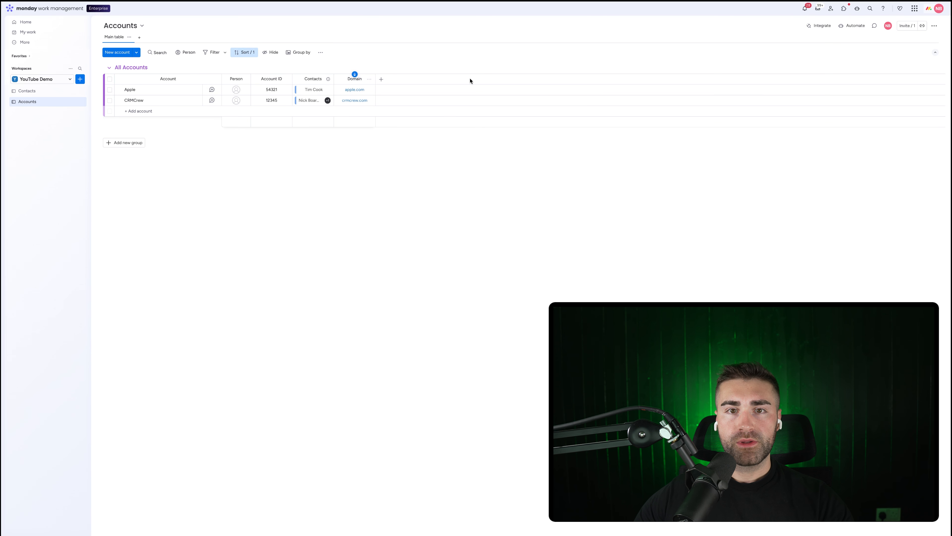
# Clear the sort on the Domain column and move the column between Account ID and Contacts
pyautogui.click(344, 75)
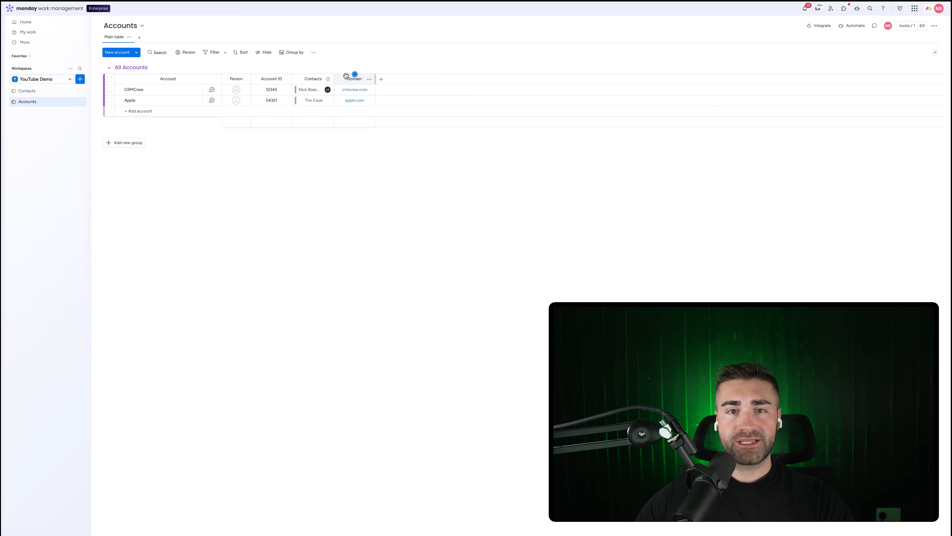
pyautogui.moveTo(356, 74); pyautogui.dragTo(315, 77)
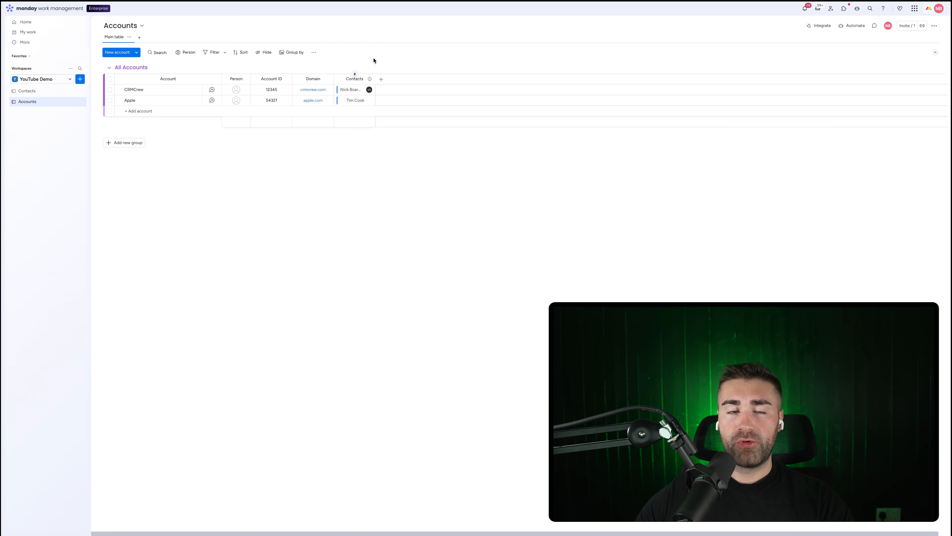
# Add a Text column to the Contacts board after the Account column
pyautogui.click(32, 93)
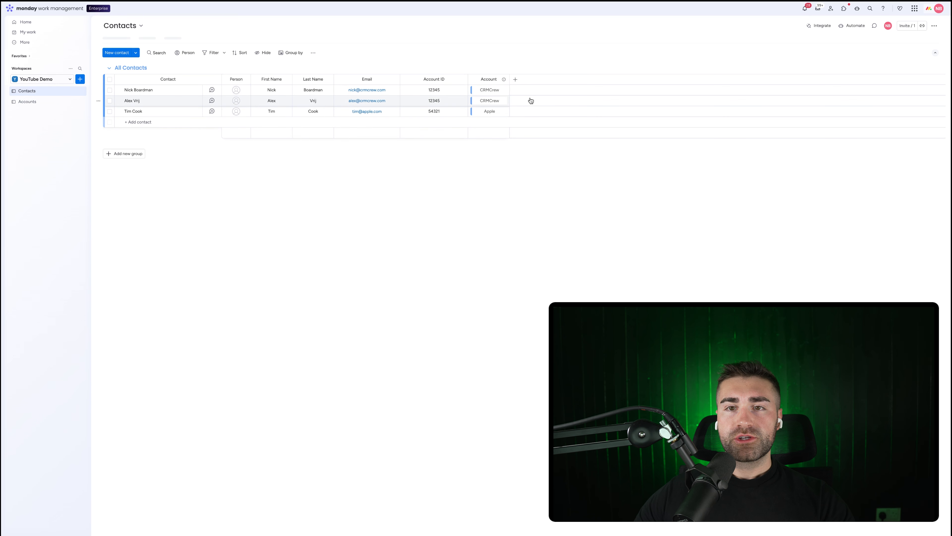
pyautogui.click(515, 80)
pyautogui.write('text')
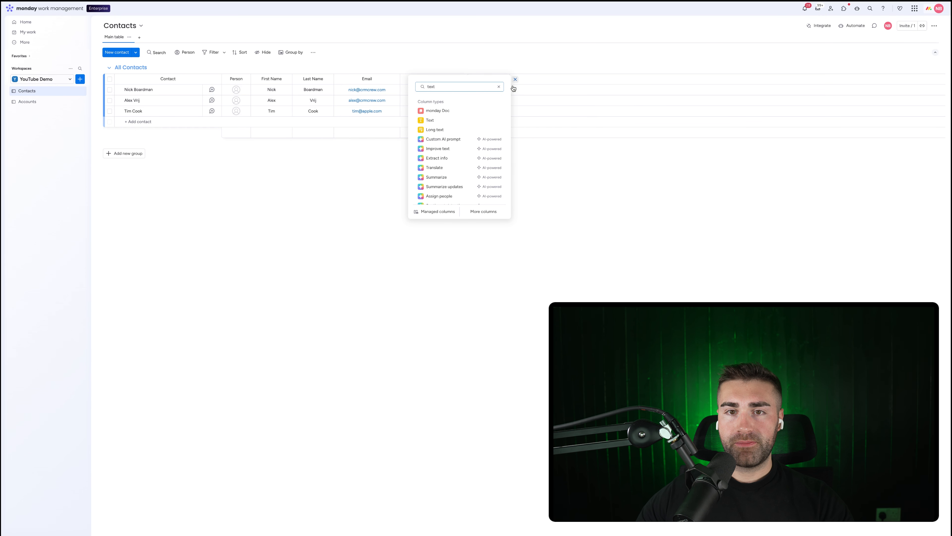
pyautogui.click(470, 120)
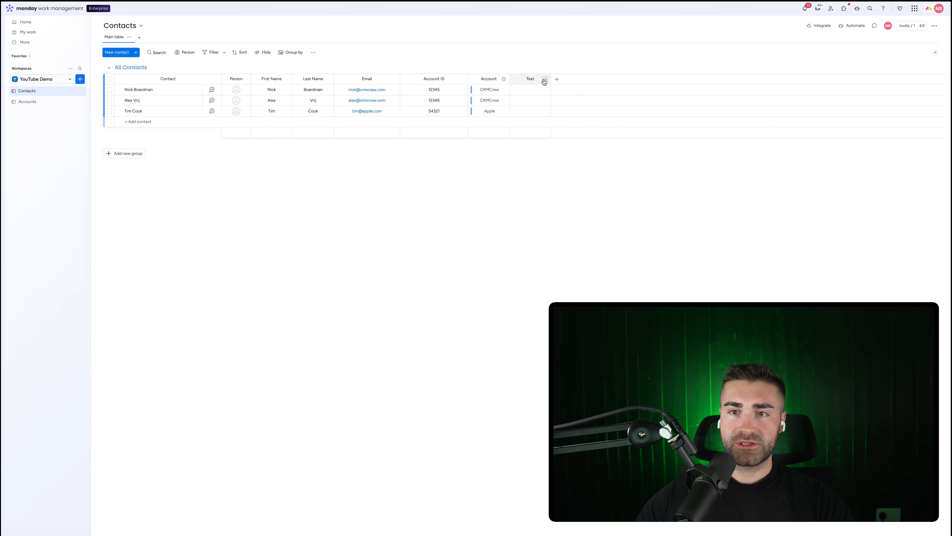
# Autofill the Text column with AI by extracting the Domain name from Email, and widen the column slightly
pyautogui.click(545, 80)
pyautogui.moveTo(584, 100)
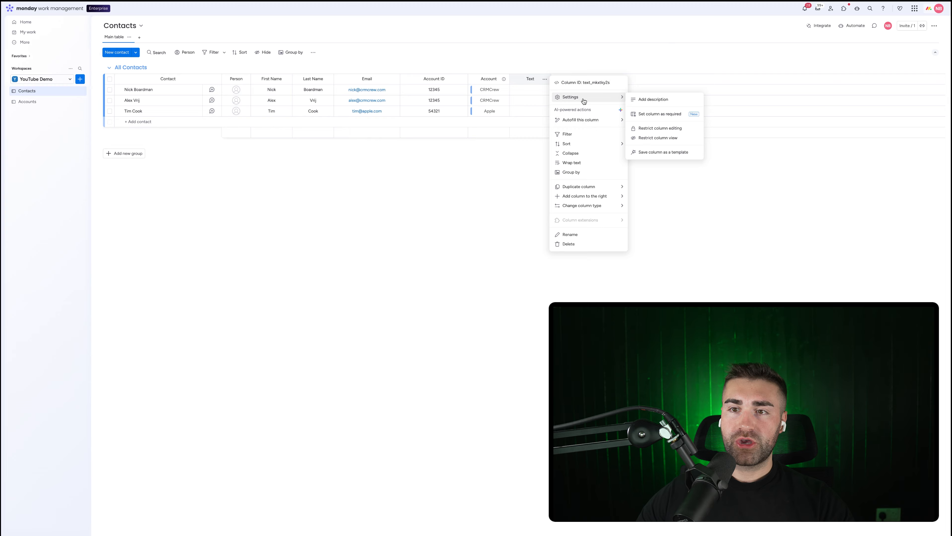
pyautogui.moveTo(583, 120)
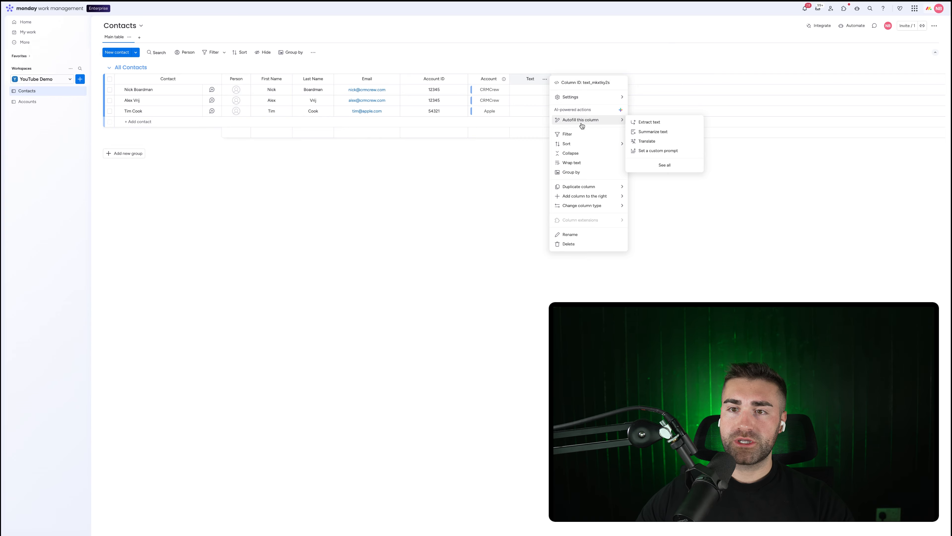
pyautogui.click(655, 122)
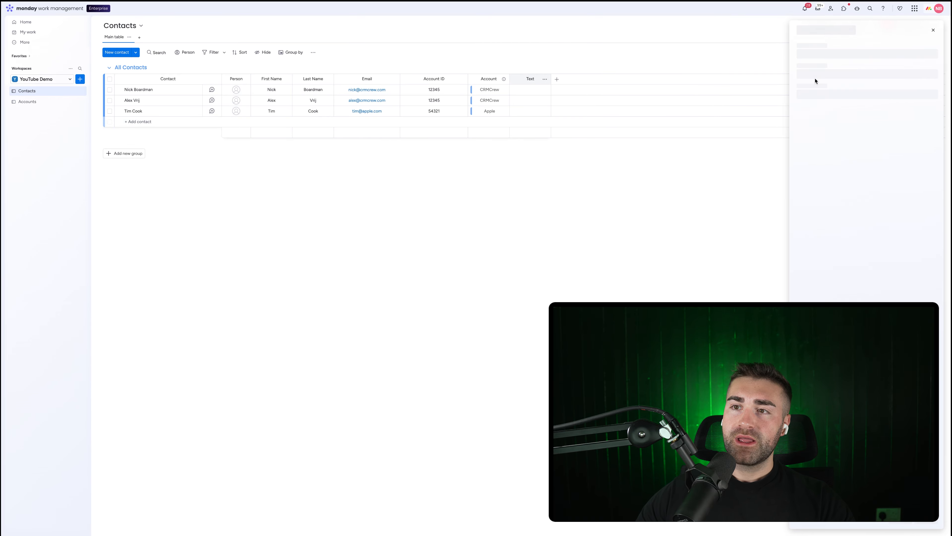
pyautogui.click(834, 65)
pyautogui.scroll(-1, 832, 112)
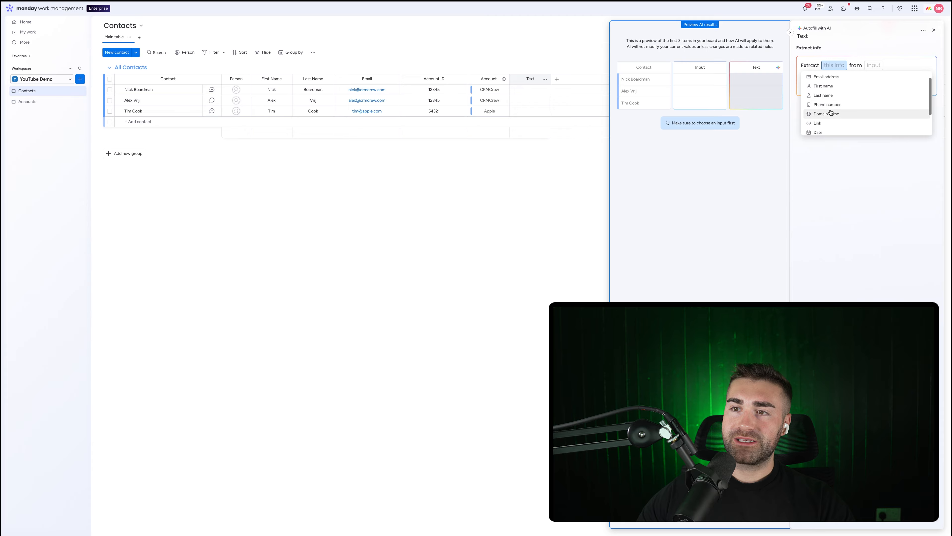
pyautogui.click(830, 114)
pyautogui.click(892, 66)
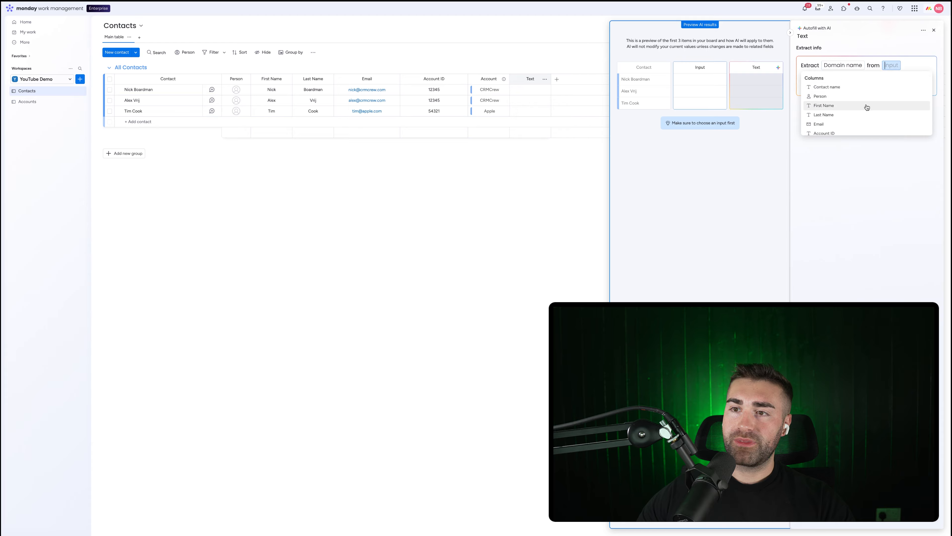
pyautogui.click(829, 129)
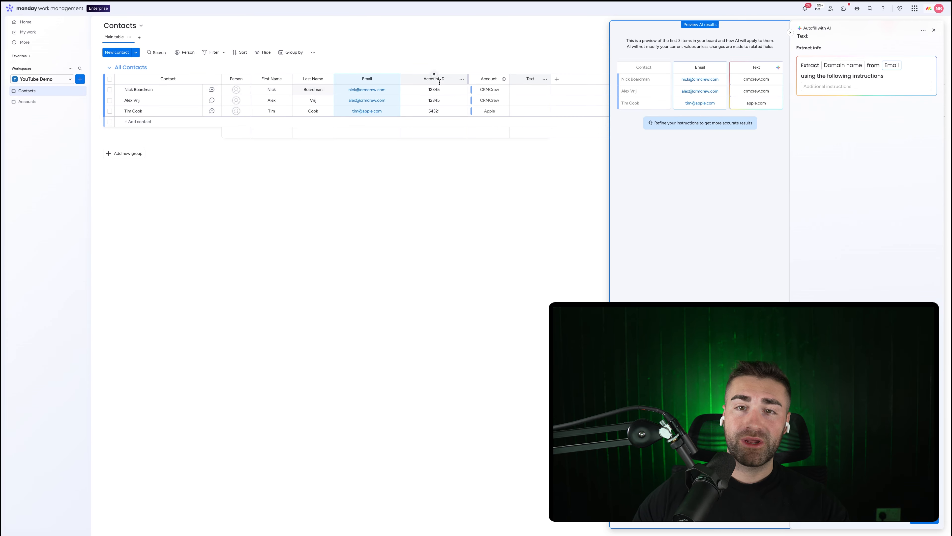
pyautogui.click(925, 520)
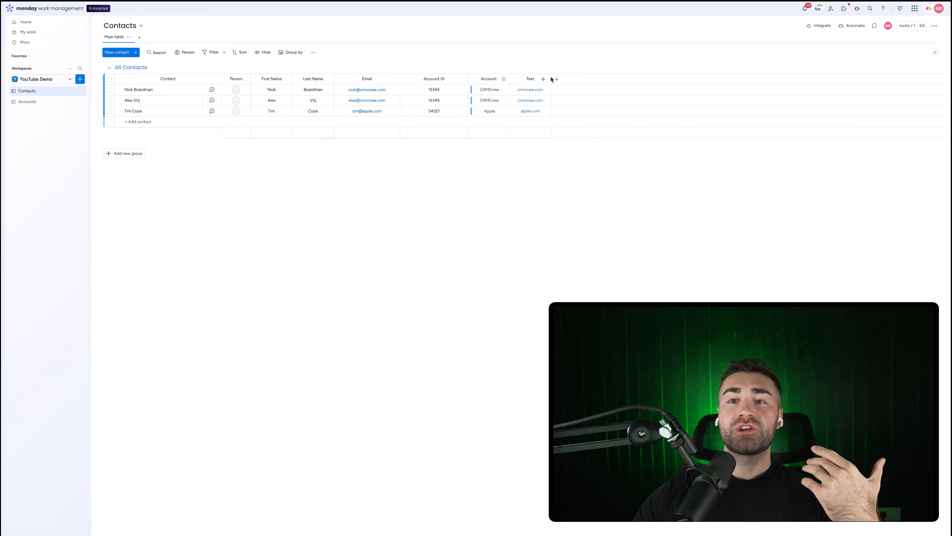
pyautogui.moveTo(552, 79)
pyautogui.mouseDown()
pyautogui.moveTo(545, 79)
pyautogui.moveTo(561, 71)
pyautogui.mouseUp()
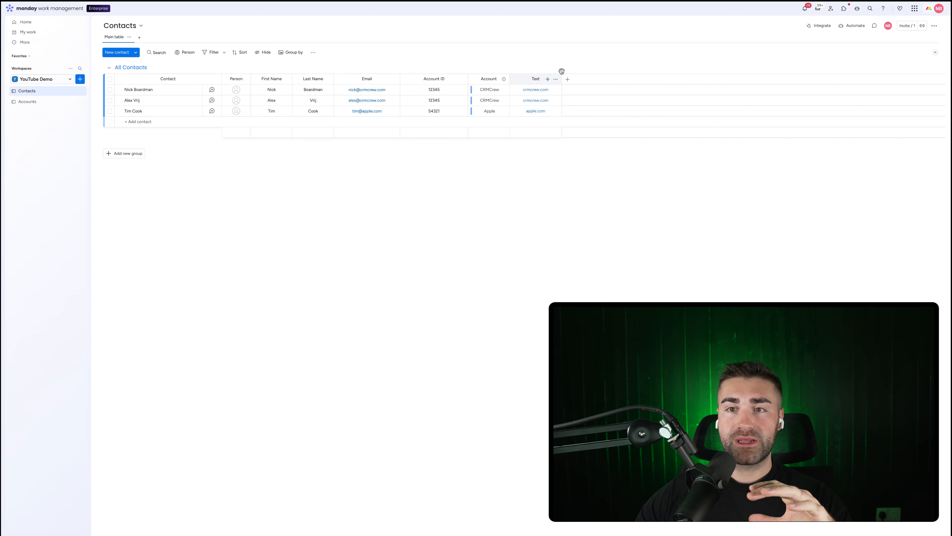
# Add a Status column at the end of the Contacts board and name it Trigger
pyautogui.click(569, 78)
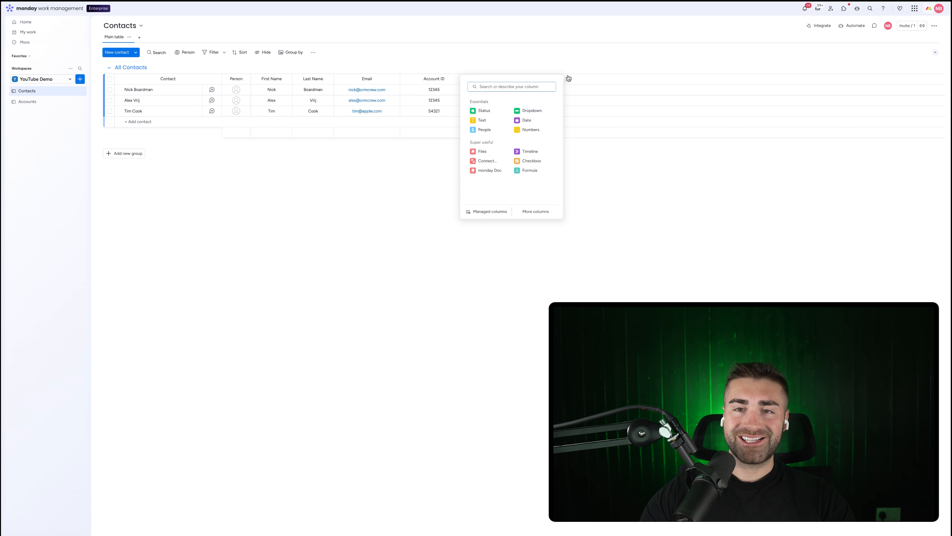
pyautogui.write('stat')
pyautogui.click(484, 111)
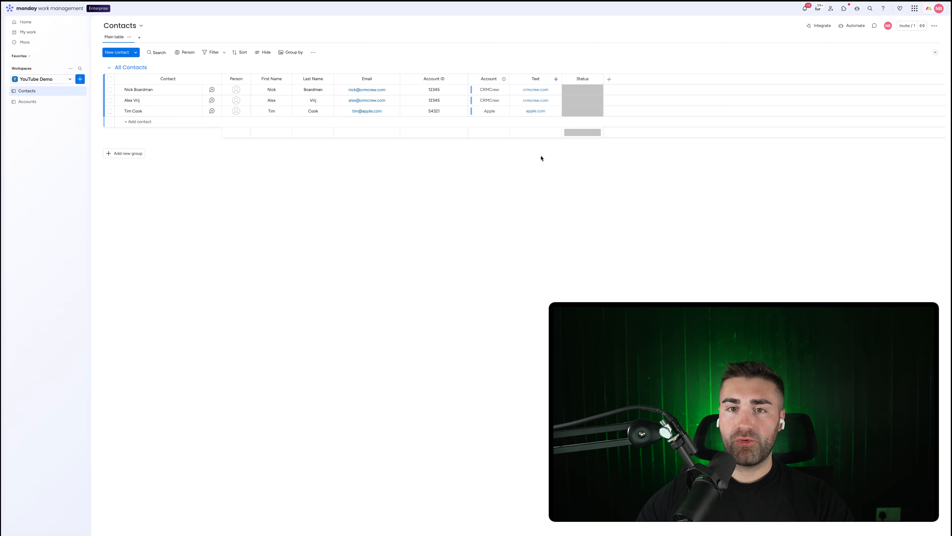
pyautogui.click(588, 97)
pyautogui.click(580, 78)
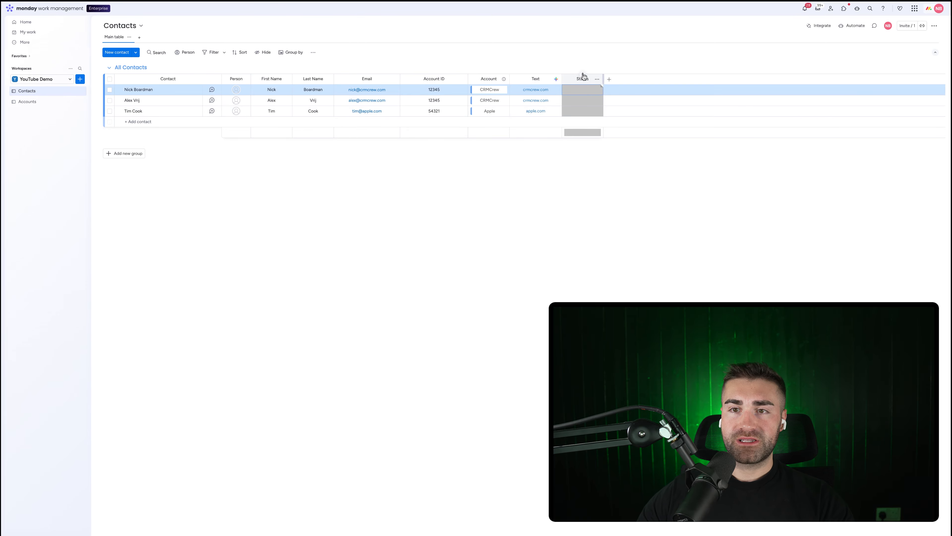
pyautogui.click(584, 79)
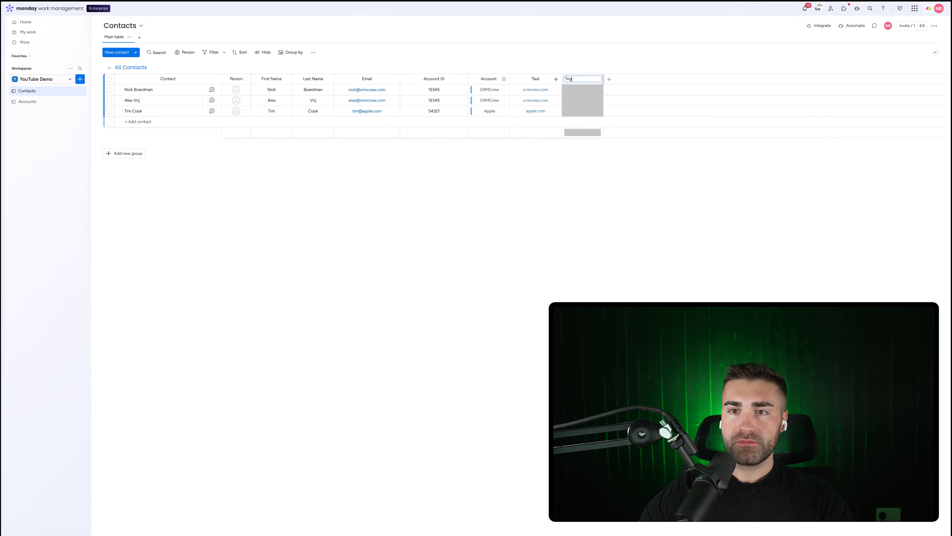
pyautogui.press('Return')
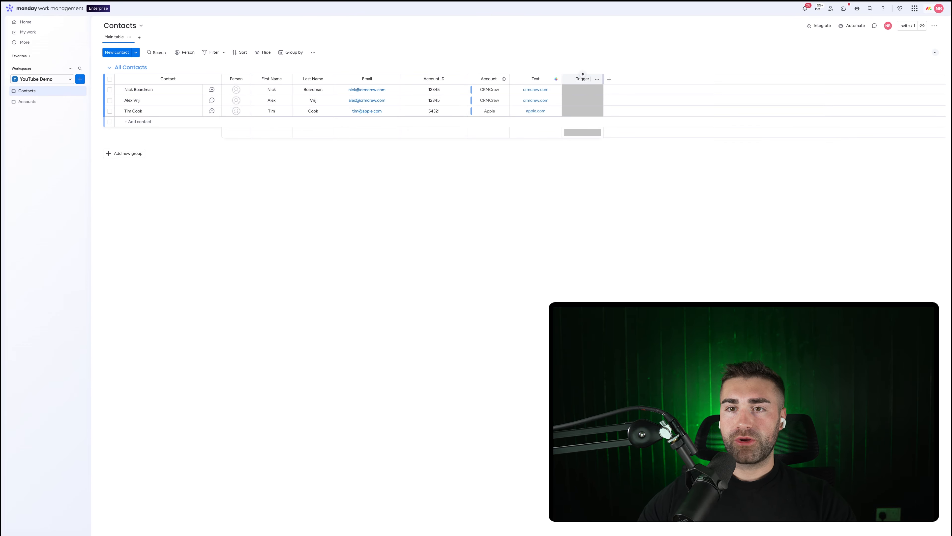
# Start a Contacts automation from the template that connects items by matching columns when a column changes, using Trigger as the changing column
pyautogui.click(863, 27)
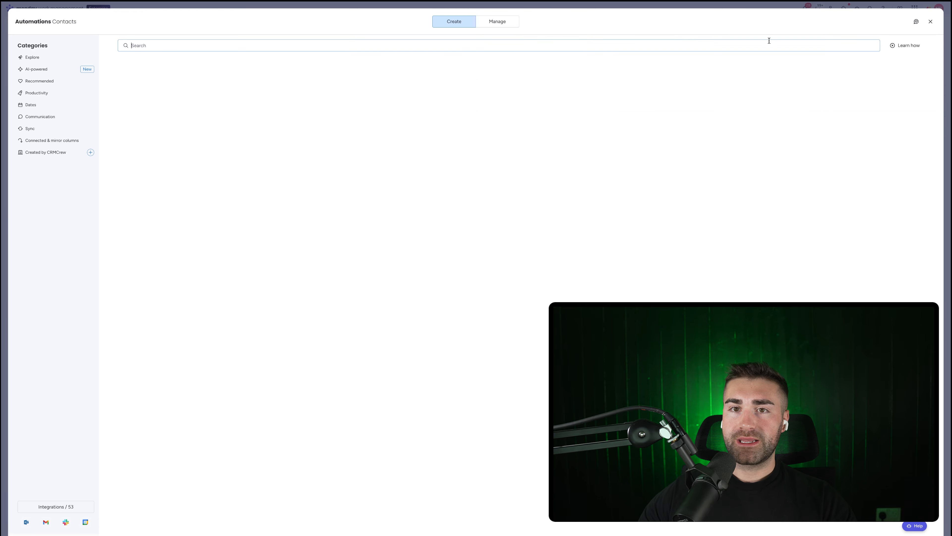
pyautogui.click(23, 145)
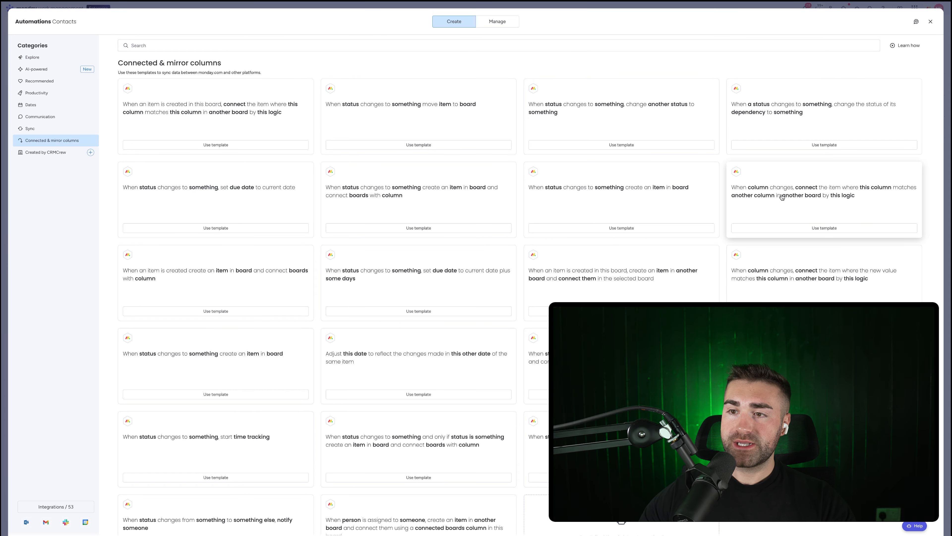
pyautogui.click(803, 191)
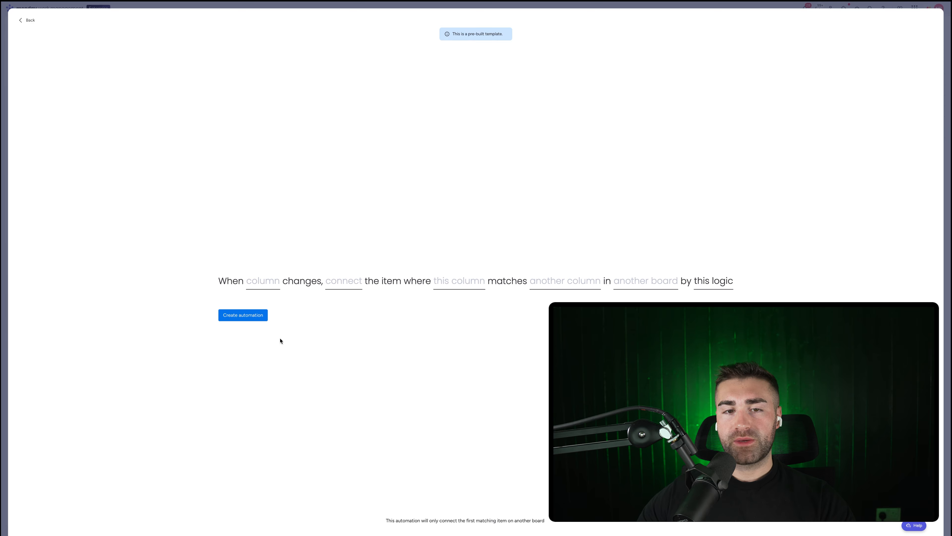
pyautogui.click(267, 287)
pyautogui.scroll(-3, 277, 323)
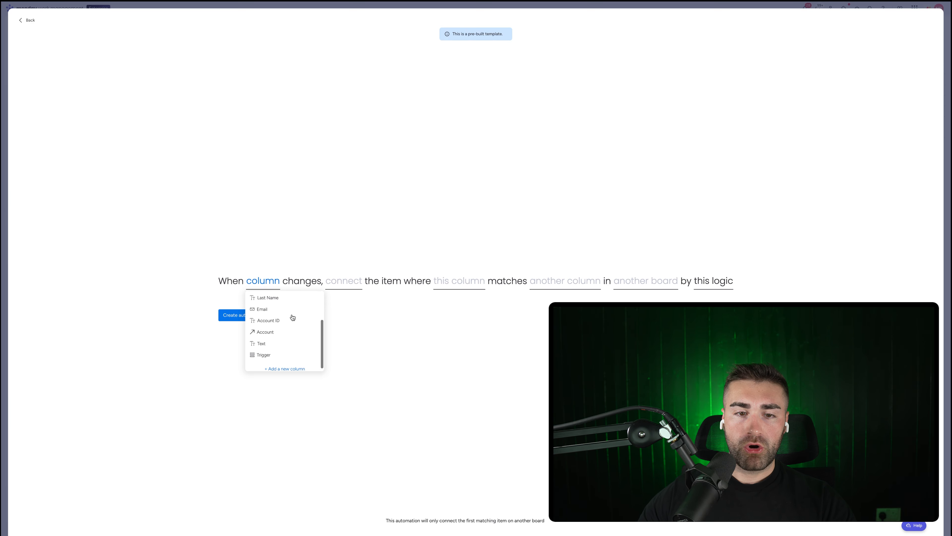
pyautogui.click(277, 352)
# Set the automation's match target to the Domain column in the Accounts board
pyautogui.click(622, 284)
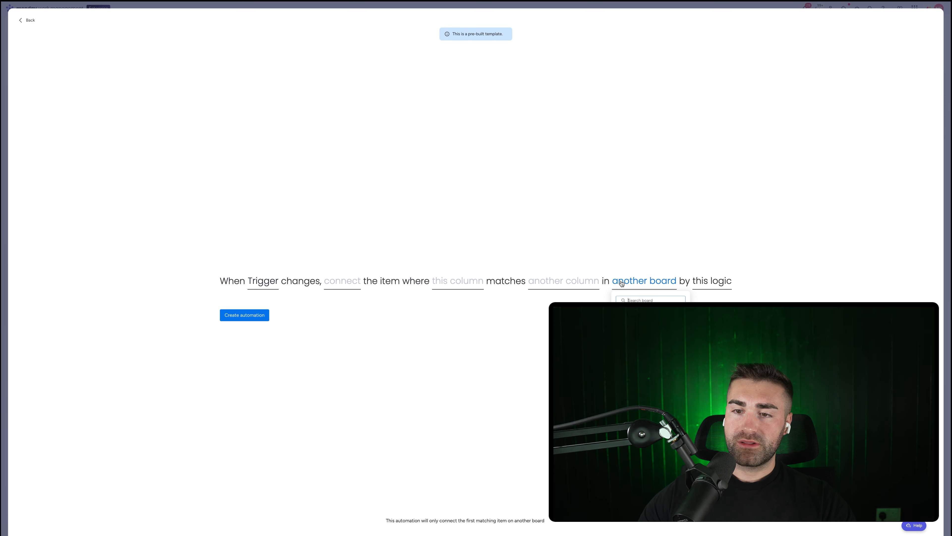
pyautogui.write('accounts')
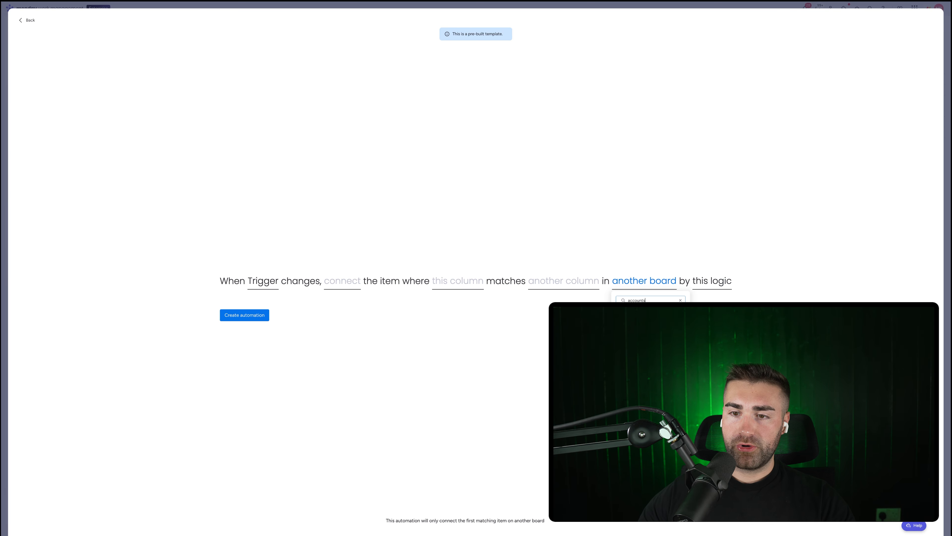
pyautogui.click(637, 317)
pyautogui.click(562, 286)
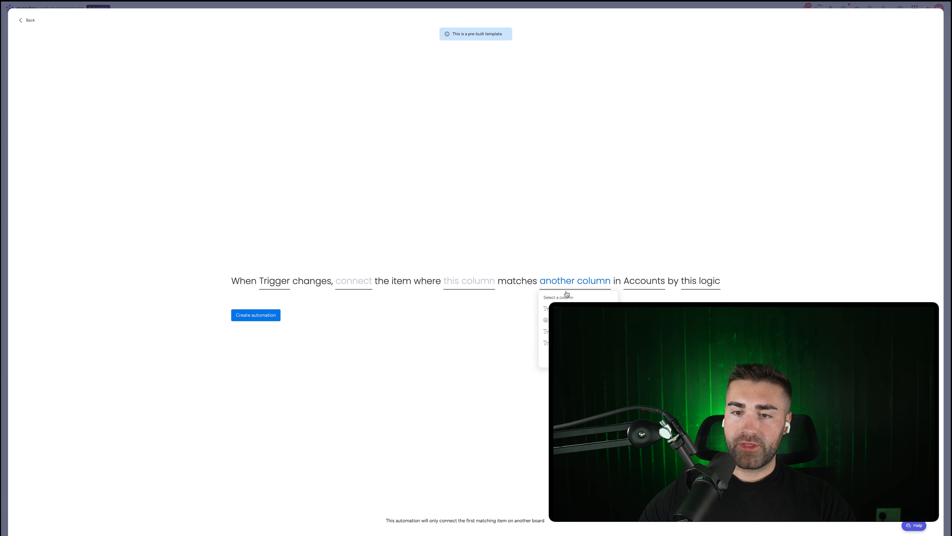
pyautogui.click(563, 342)
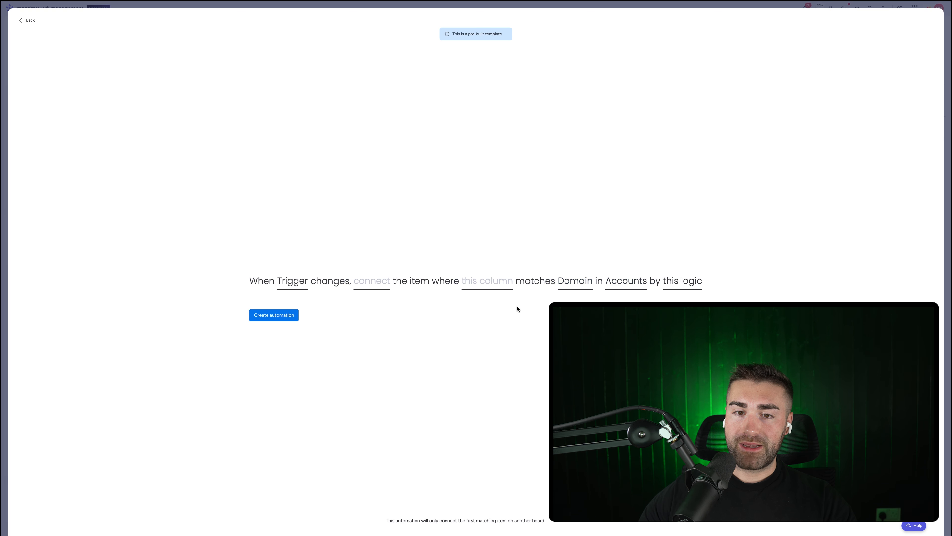
# Match on the Text column and connect through the Account column, create the automation, and return to the Contacts board
pyautogui.click(490, 287)
pyautogui.scroll(-3, 484, 338)
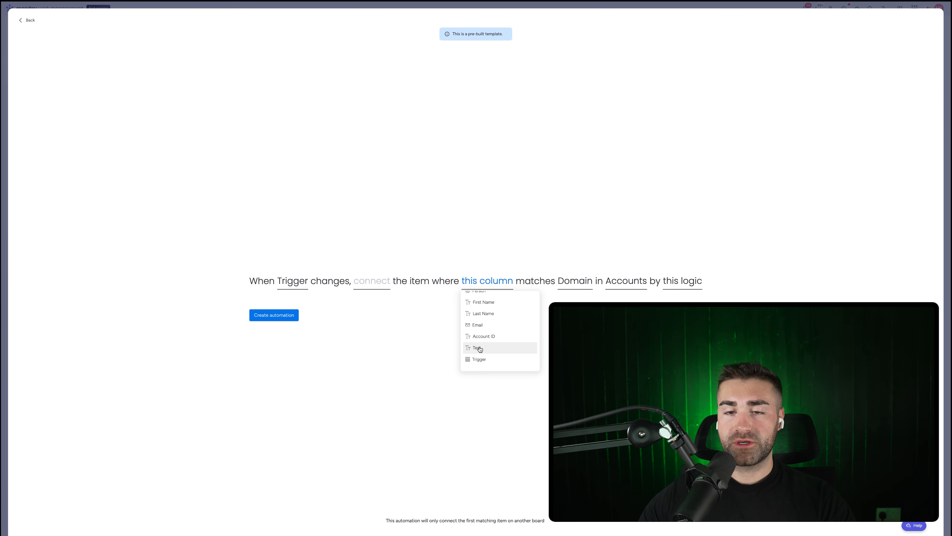
pyautogui.click(478, 347)
pyautogui.click(376, 278)
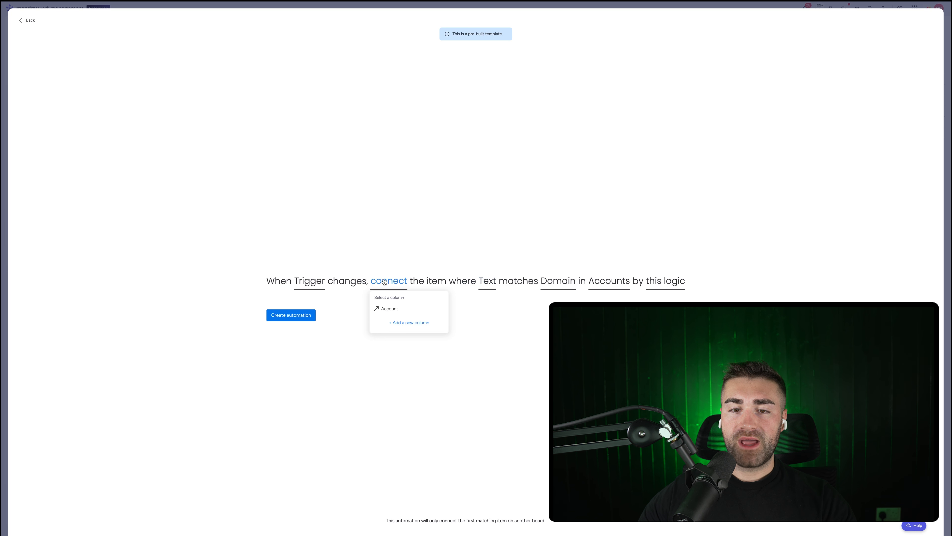
pyautogui.click(385, 309)
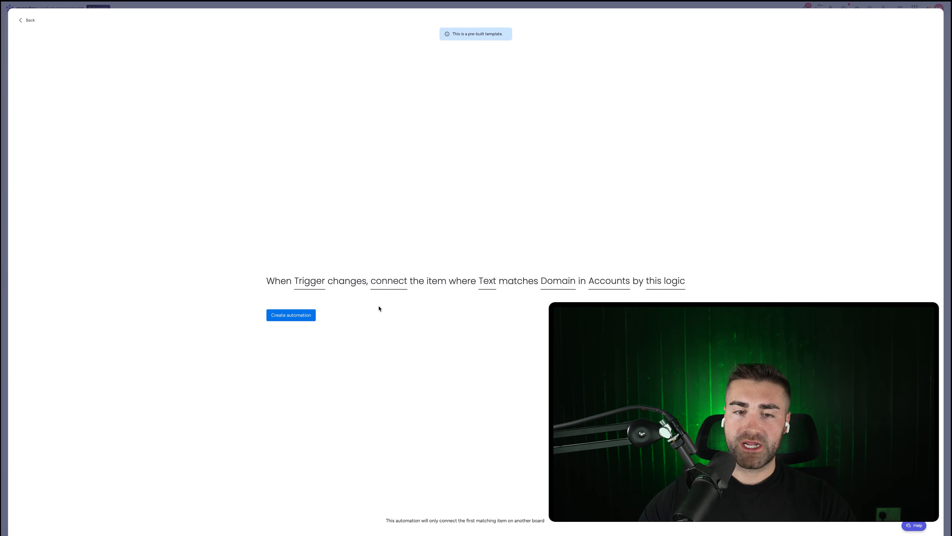
pyautogui.click(309, 315)
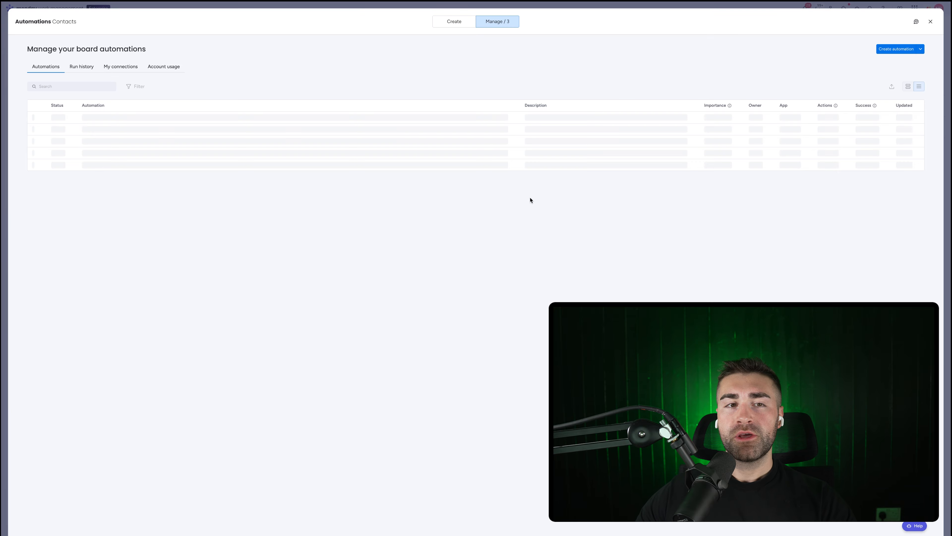
pyautogui.press('Escape')
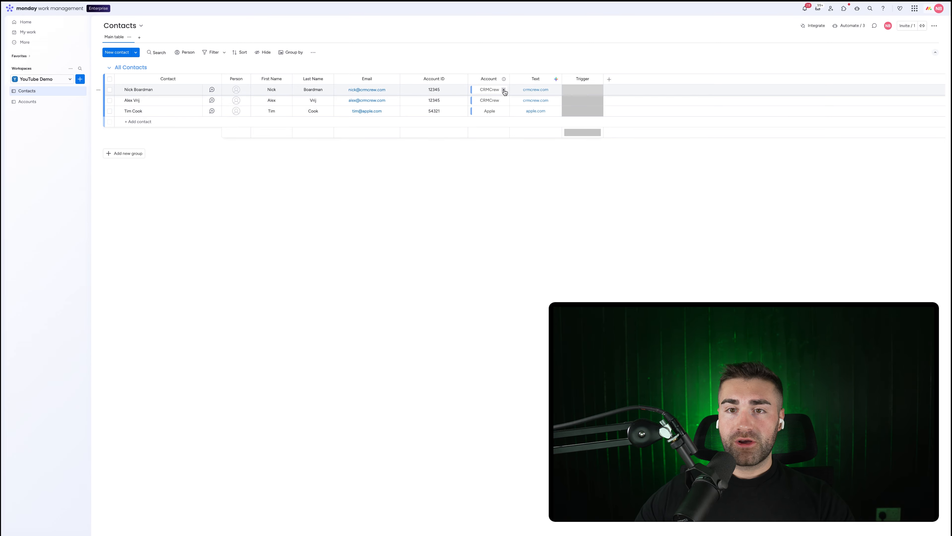
# Clear the Account links of all contacts, and set Trigger to AA for all three contacts at once
pyautogui.click(504, 101)
pyautogui.click(505, 111)
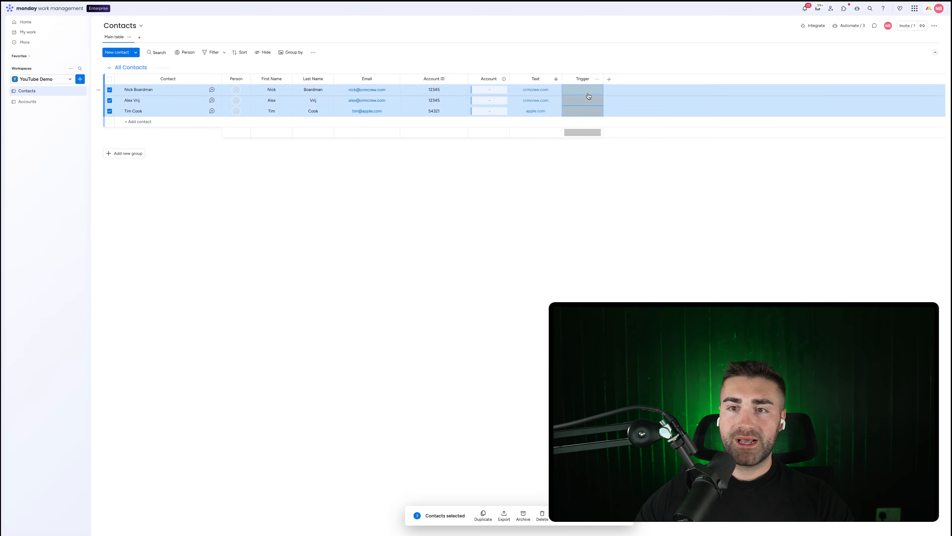
pyautogui.click(587, 93)
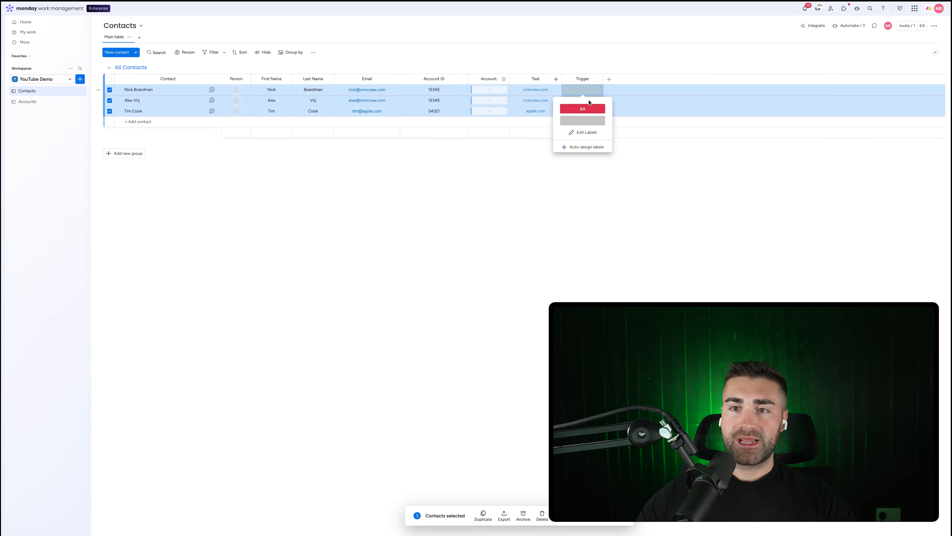
pyautogui.click(591, 107)
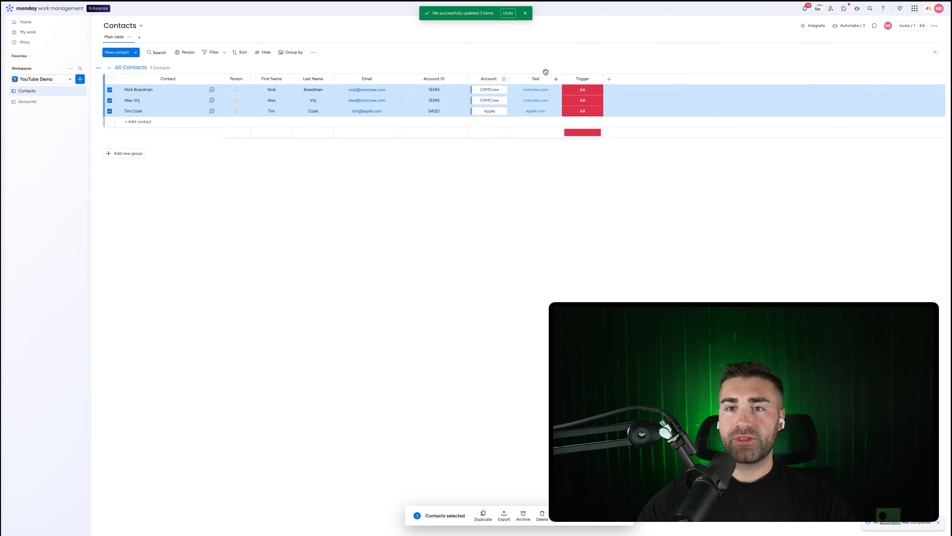
pyautogui.click(525, 13)
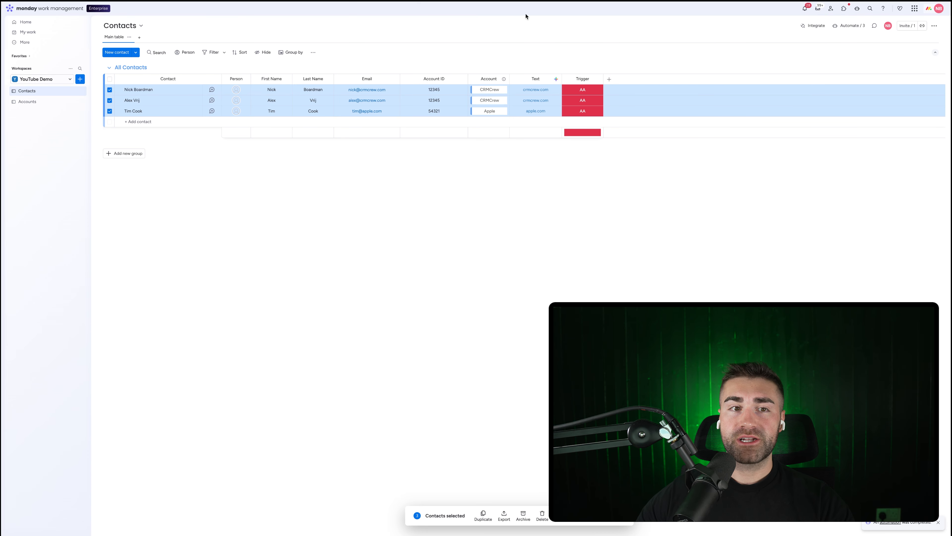
pyautogui.click(487, 67)
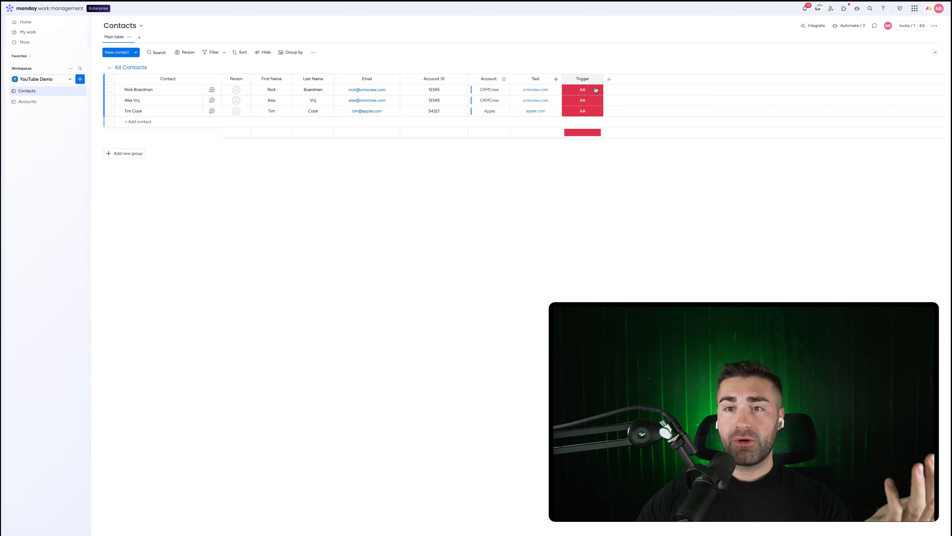
# Delete the Trigger column from the Contacts board
pyautogui.click(597, 78)
pyautogui.click(628, 259)
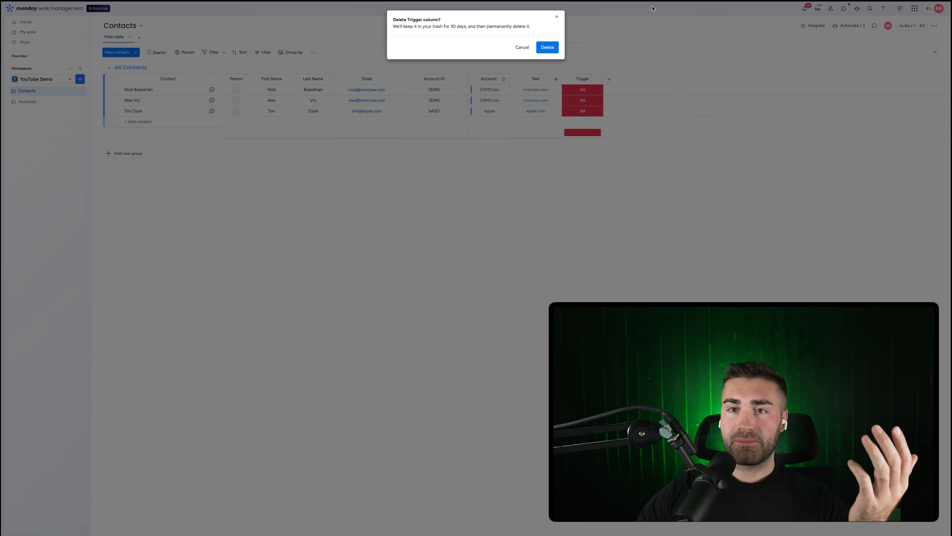
pyautogui.click(546, 48)
# Delete the Contacts automation that connects items where Text matches Domain in Accounts, and return to the board
pyautogui.click(843, 26)
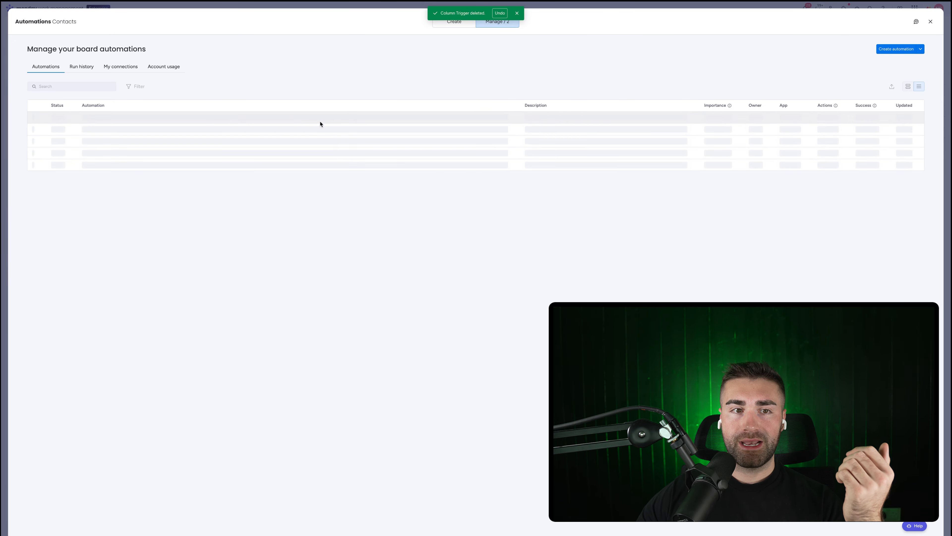
pyautogui.click(37, 117)
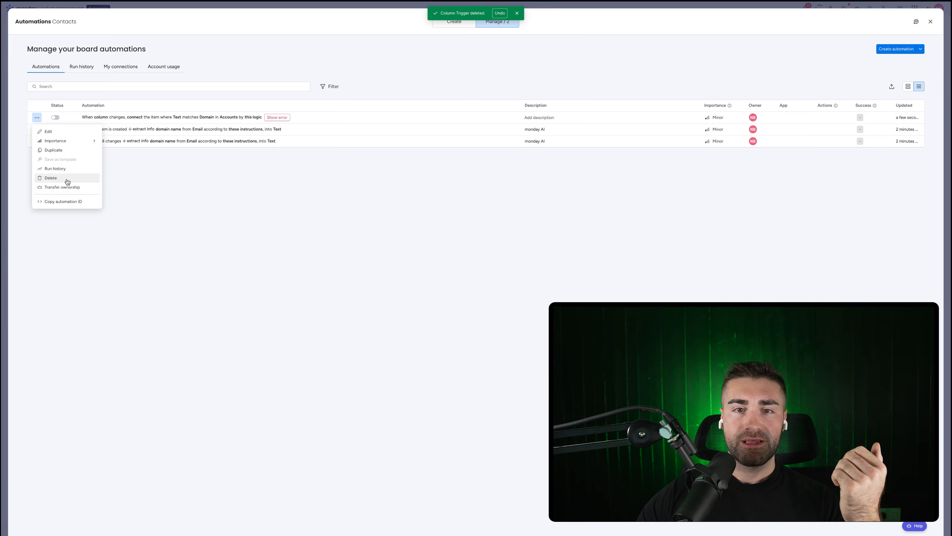
pyautogui.click(69, 178)
pyautogui.click(527, 296)
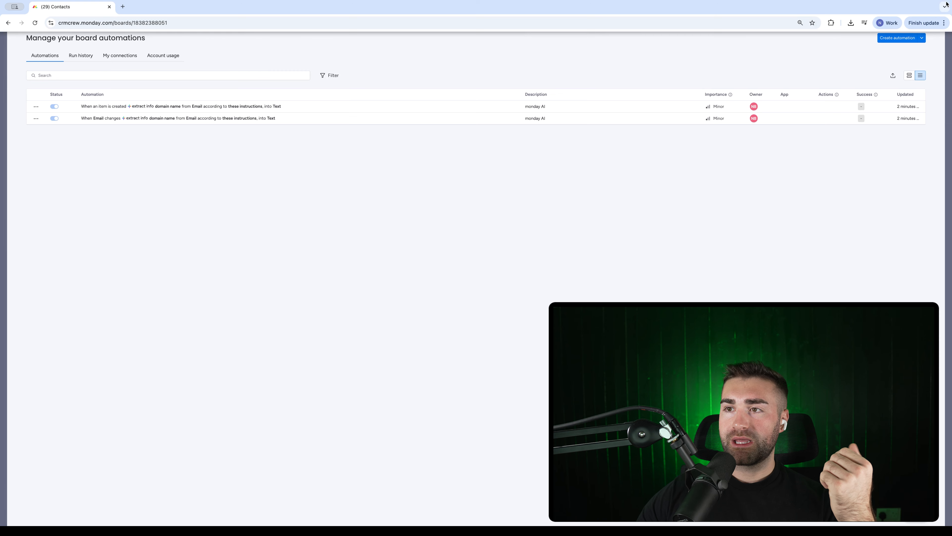
pyautogui.click(933, 21)
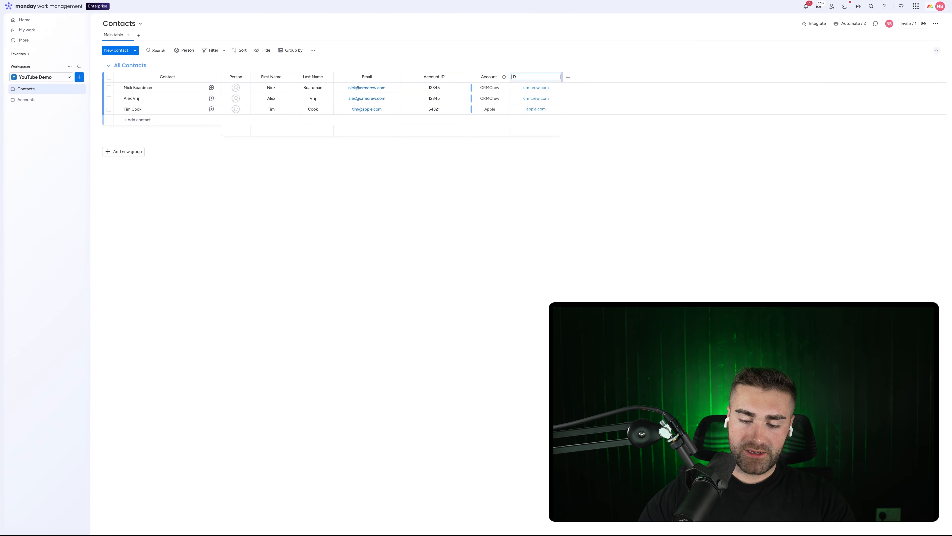
# Rename the Text column to Domain, and look at the Accounts board before returning to Contacts
pyautogui.press('Return')
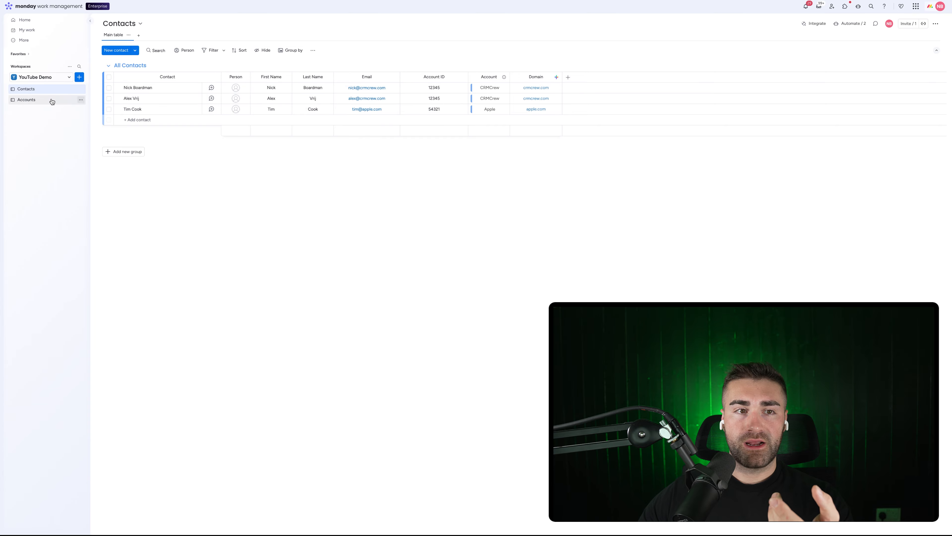
pyautogui.click(26, 99)
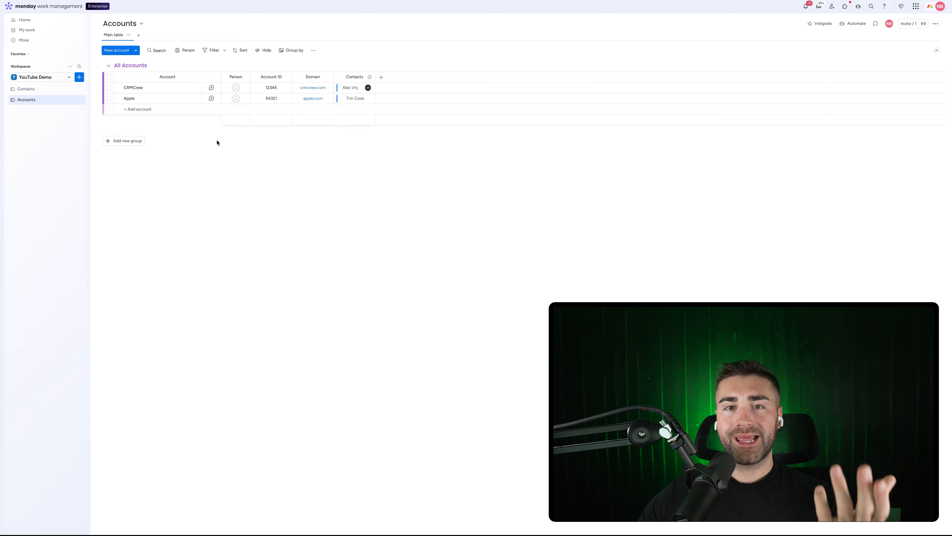
pyautogui.click(26, 89)
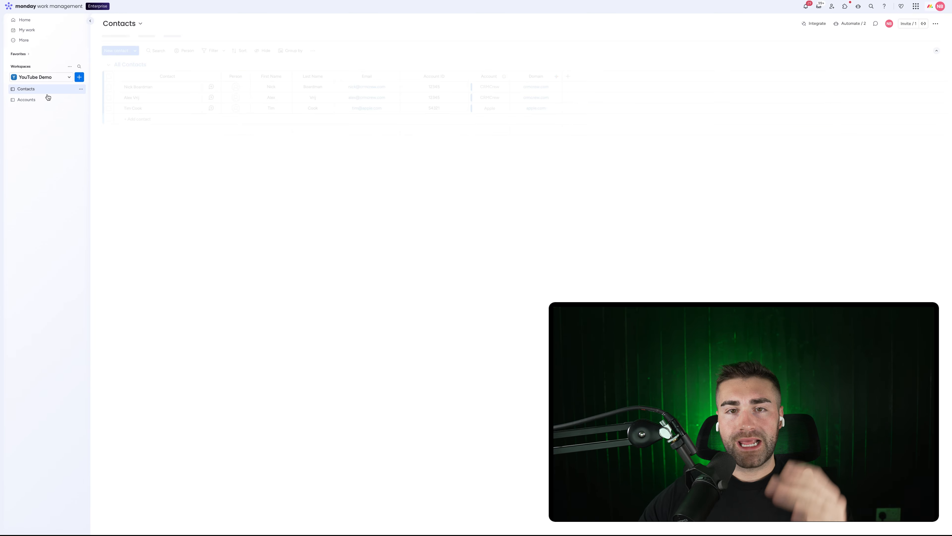